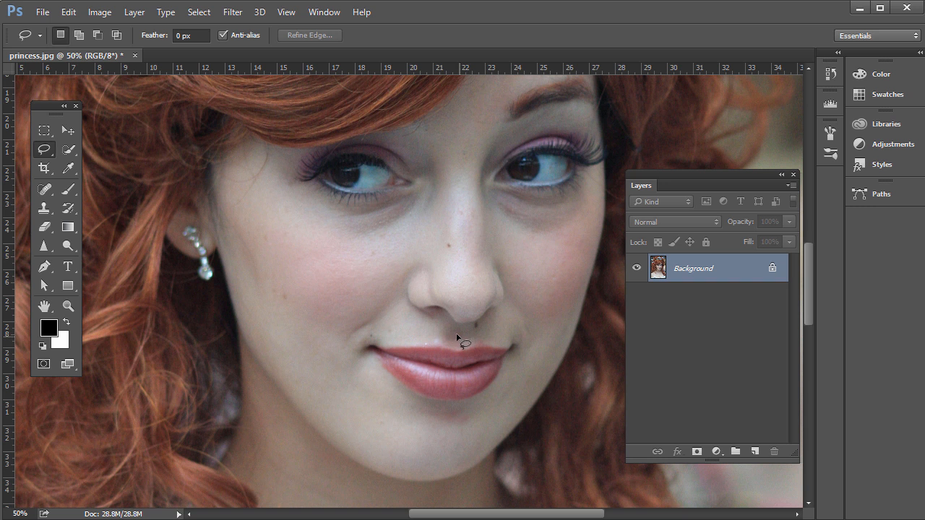
# Step: Lasso a loose area around the lips and add a Hue/Saturation adjustment layer masked to it
pyautogui.moveTo(456, 333)
pyautogui.mouseDown()
pyautogui.moveTo(363, 334)
pyautogui.moveTo(354, 362)
pyautogui.moveTo(415, 406)
pyautogui.moveTo(449, 410)
pyautogui.mouseUp()
pyautogui.moveTo(473, 338); pyautogui.dragTo(470, 346)
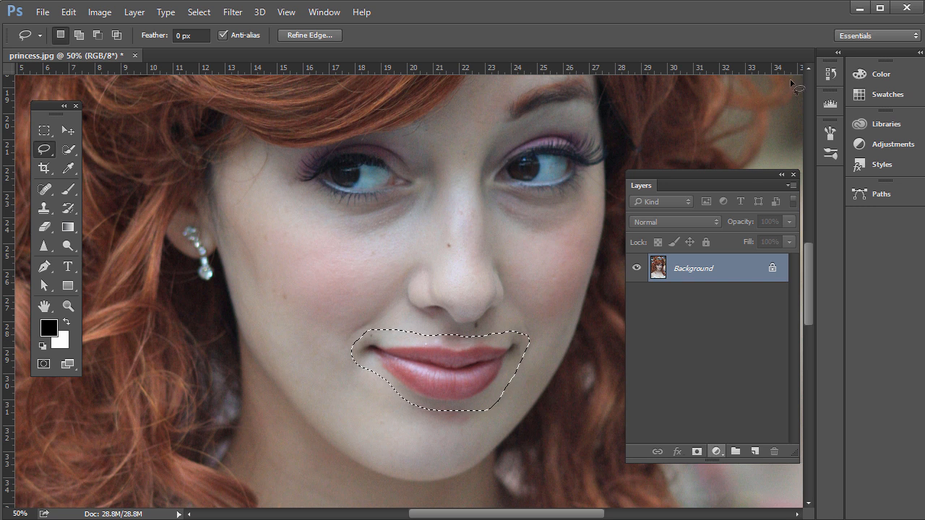
pyautogui.moveTo(795, 453); pyautogui.dragTo(795, 330)
pyautogui.click(716, 325)
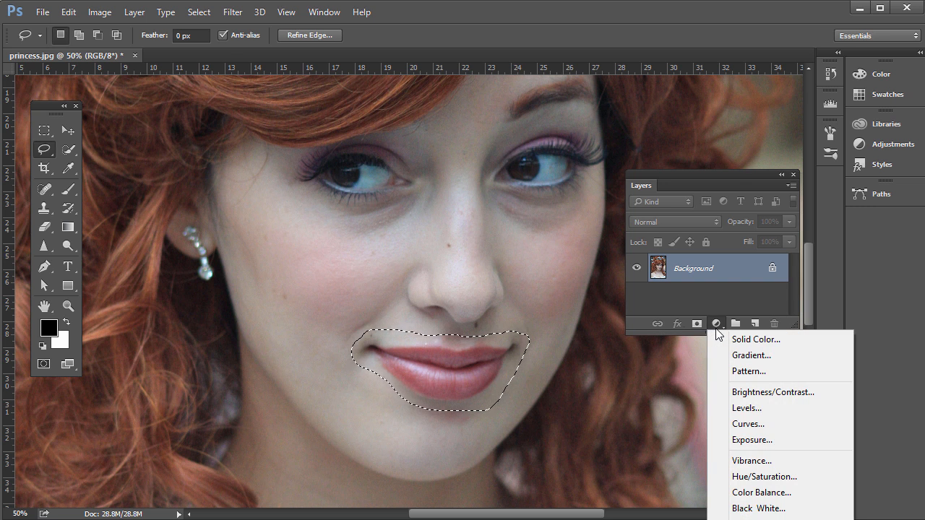
pyautogui.click(765, 478)
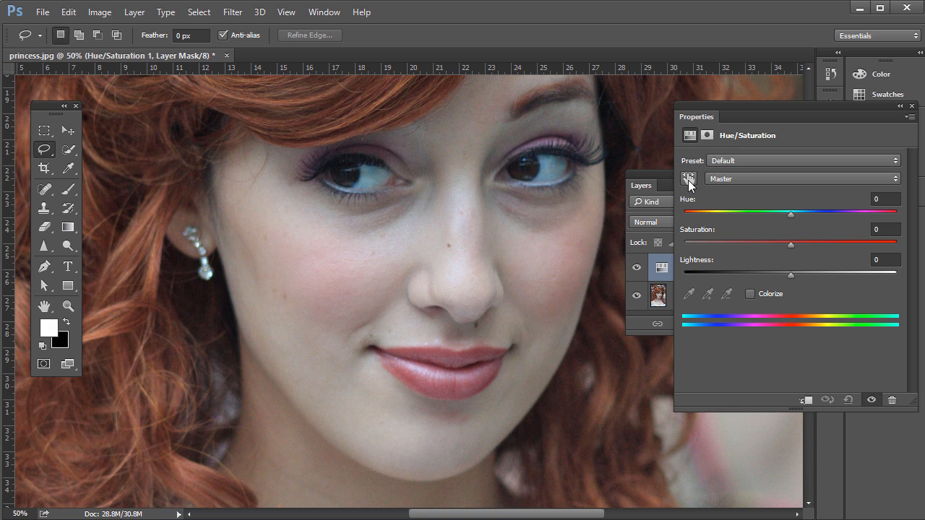
# Step: Raise the saturation of the lips' reds to +37 with the on-image targeted adjustment
pyautogui.click(688, 182)
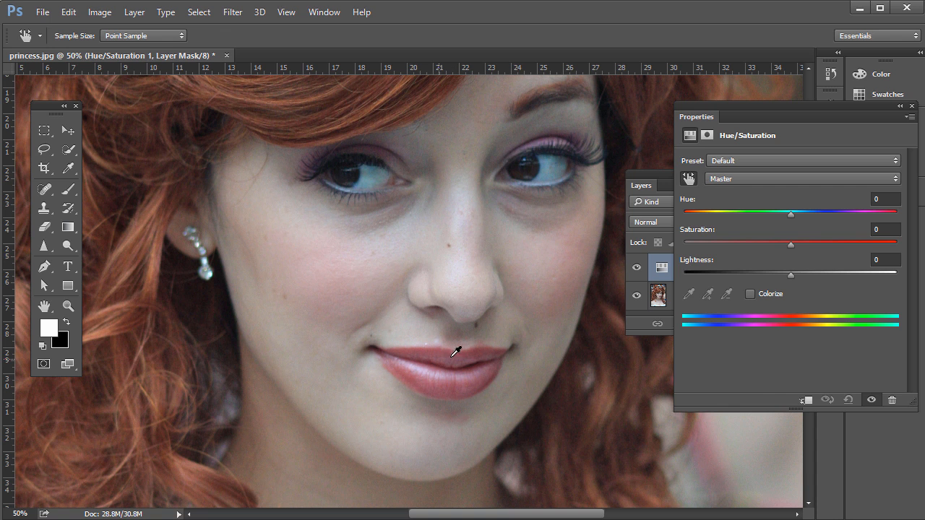
pyautogui.moveTo(749, 108); pyautogui.dragTo(795, 130)
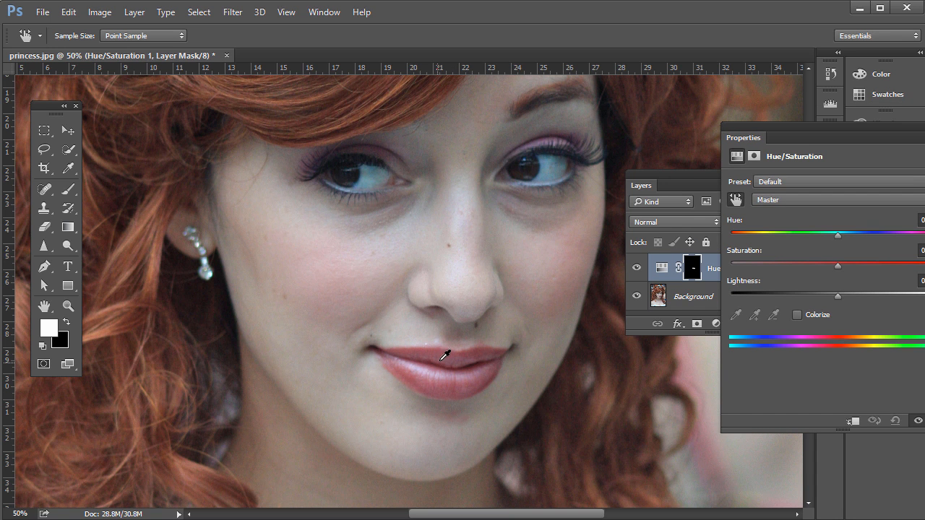
pyautogui.moveTo(444, 356); pyautogui.dragTo(466, 356)
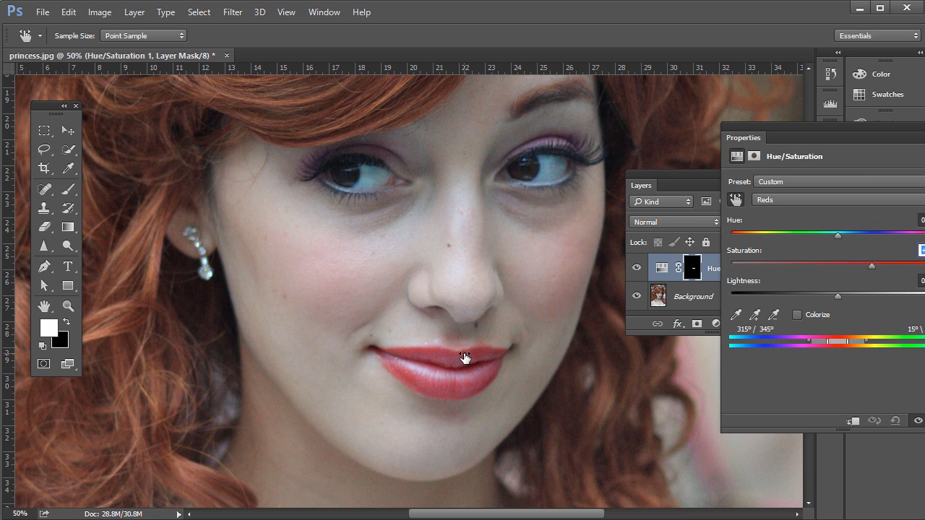
pyautogui.moveTo(869, 129); pyautogui.dragTo(578, 295)
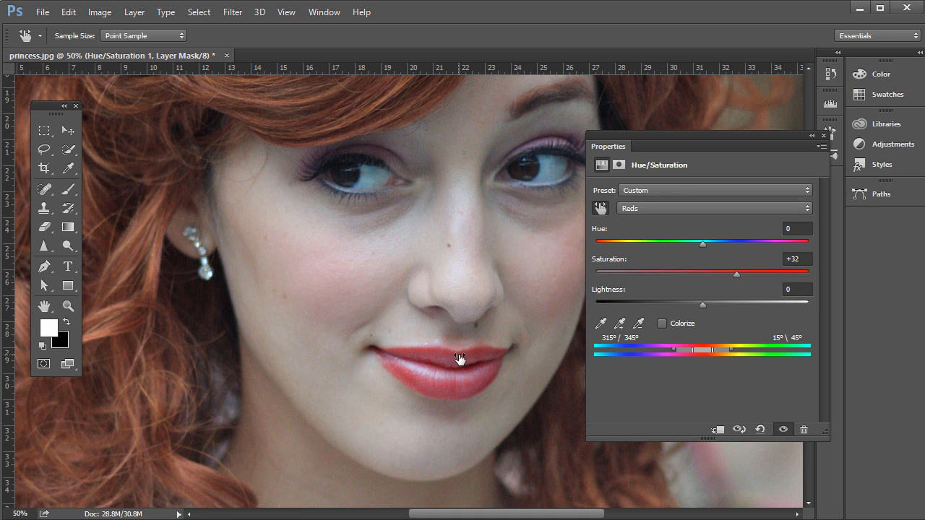
pyautogui.moveTo(457, 359); pyautogui.dragTo(466, 363)
pyautogui.moveTo(684, 137); pyautogui.dragTo(766, 129)
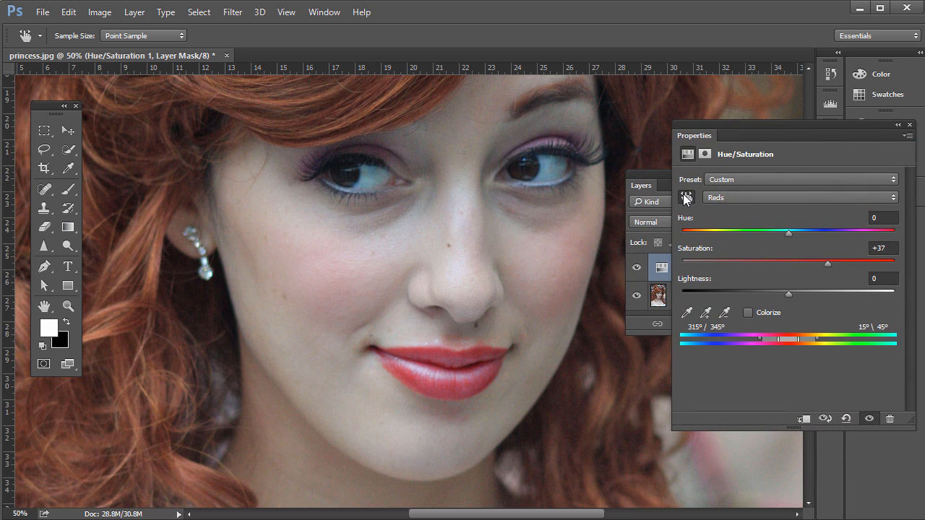
# Step: Paint black around the lips on the adjustment's mask with a soft 50 px brush and lower the layer's opacity to 68%
pyautogui.click(664, 182)
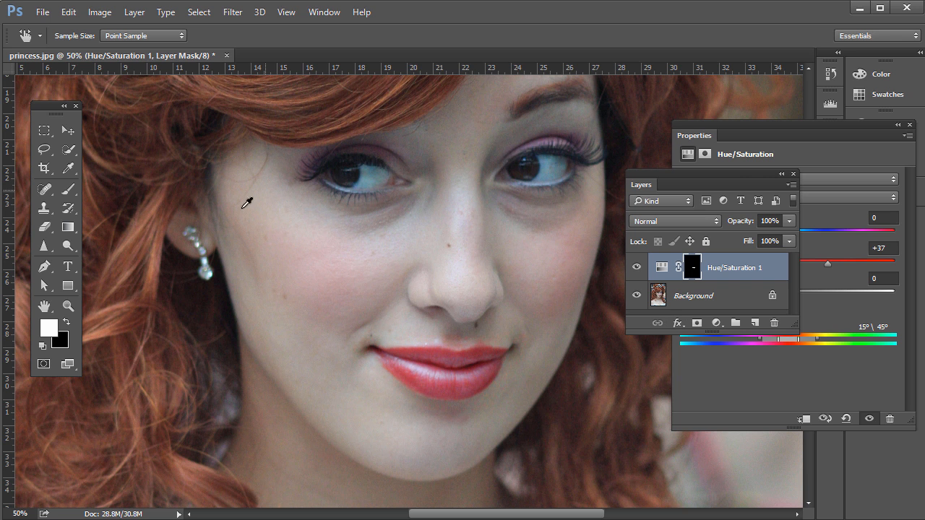
pyautogui.click(68, 190)
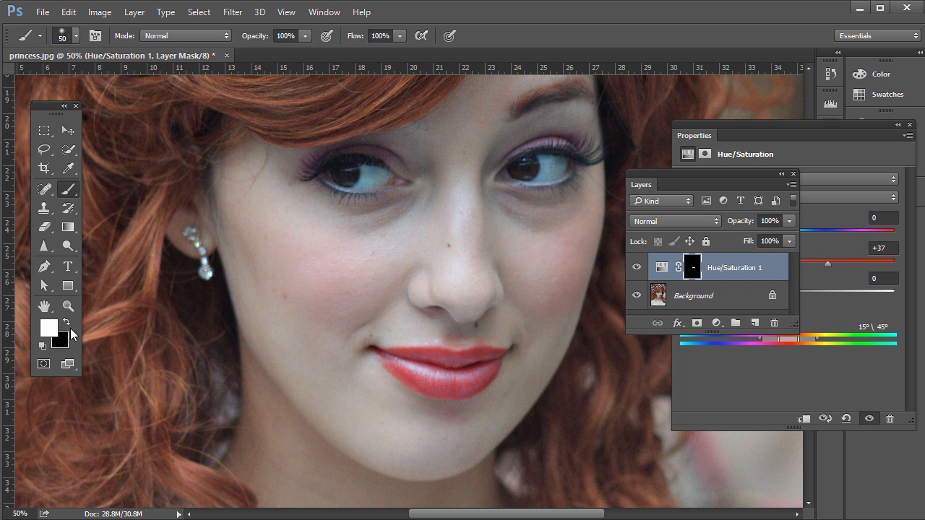
pyautogui.click(66, 322)
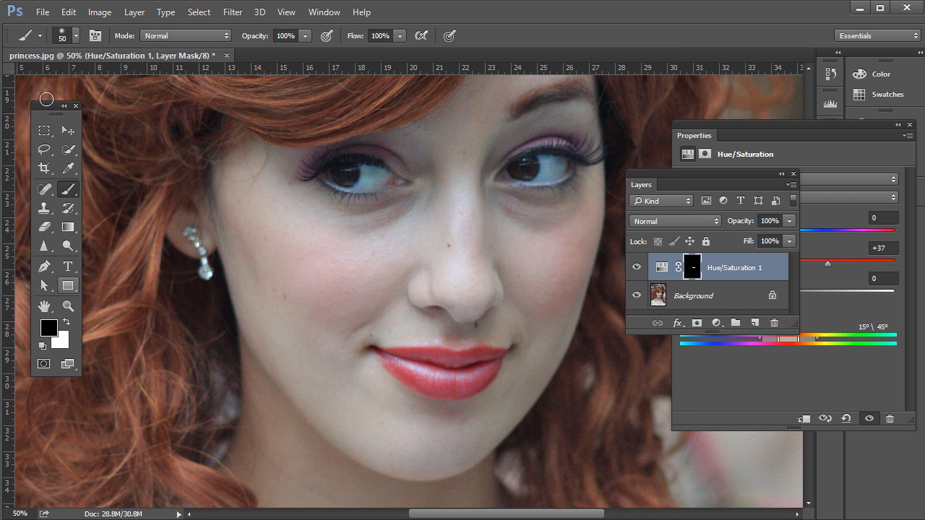
pyautogui.click(76, 35)
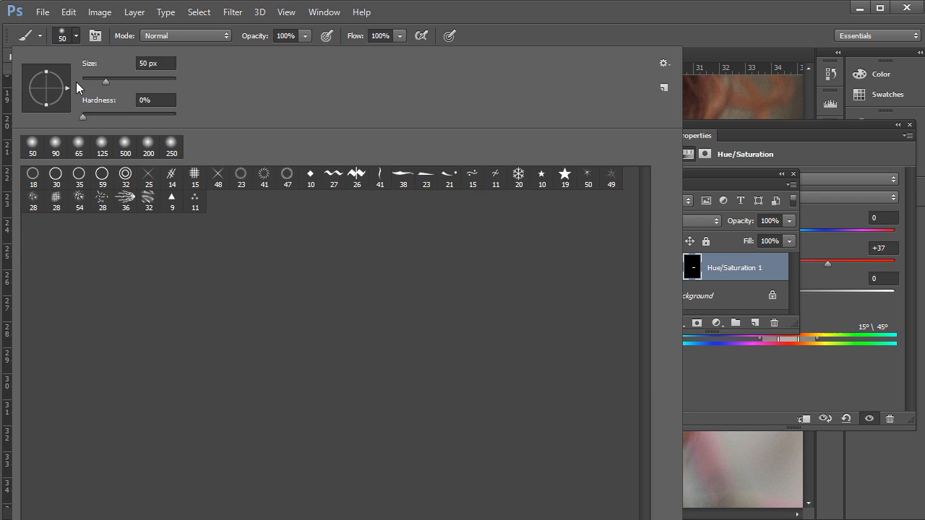
pyautogui.click(78, 35)
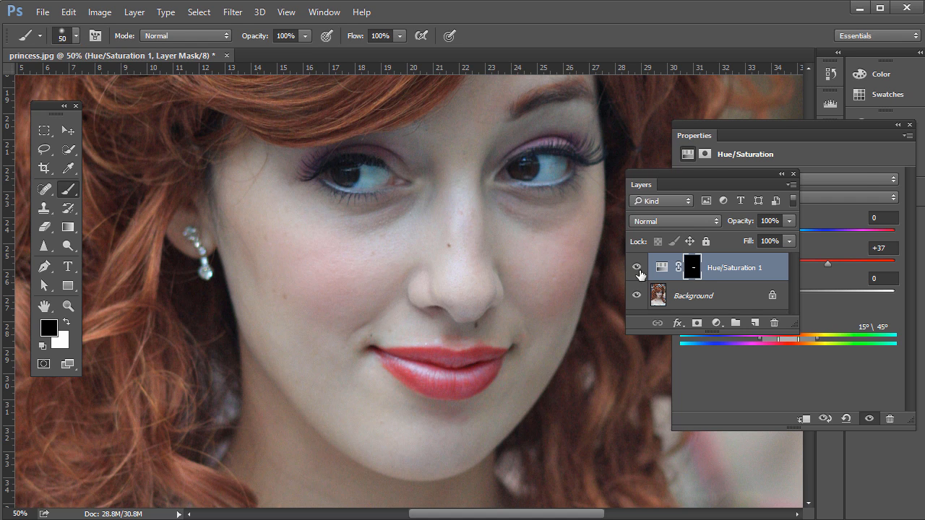
pyautogui.click(692, 274)
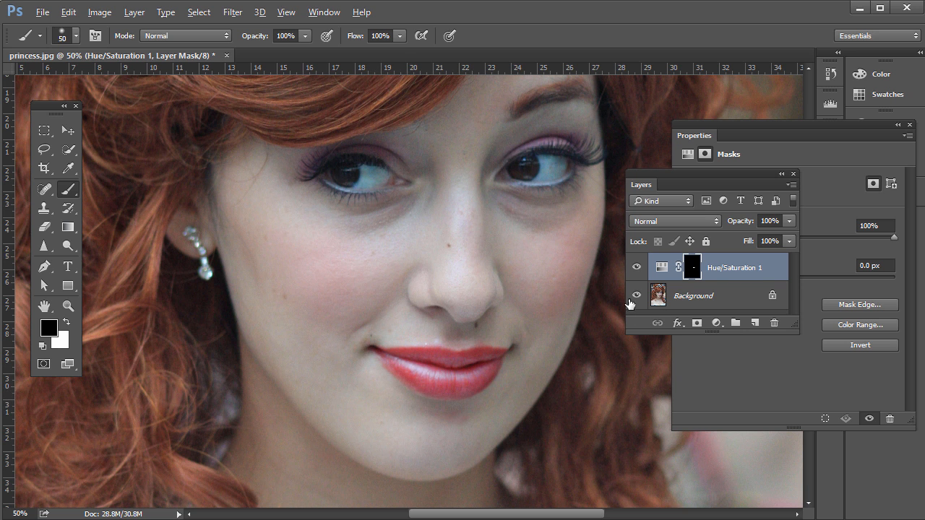
pyautogui.keyDown('alt'); pyautogui.click(692, 271); pyautogui.keyUp('alt')
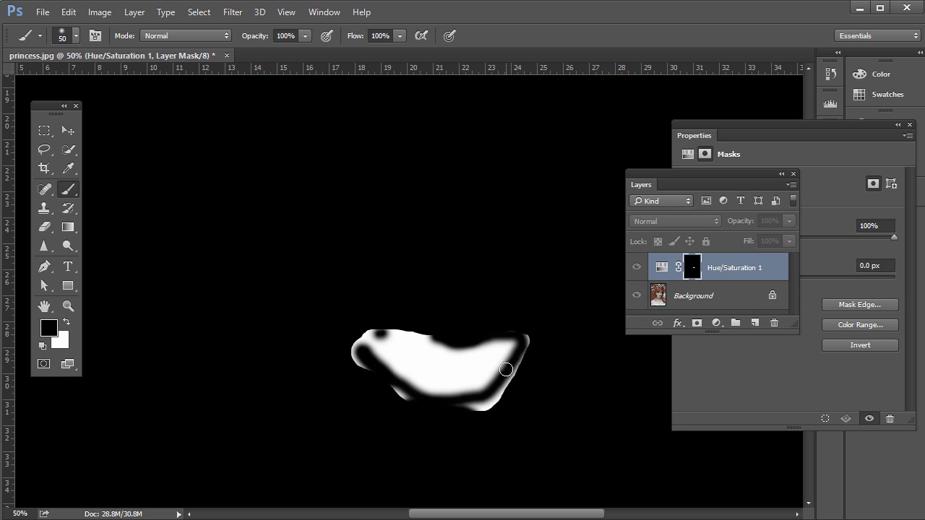
pyautogui.moveTo(515, 370)
pyautogui.mouseDown()
pyautogui.moveTo(465, 422)
pyautogui.moveTo(440, 424)
pyautogui.moveTo(467, 409)
pyautogui.moveTo(402, 404)
pyautogui.moveTo(386, 385)
pyautogui.moveTo(419, 398)
pyautogui.mouseUp()
pyautogui.keyDown('alt'); pyautogui.click(692, 269); pyautogui.keyUp('alt')
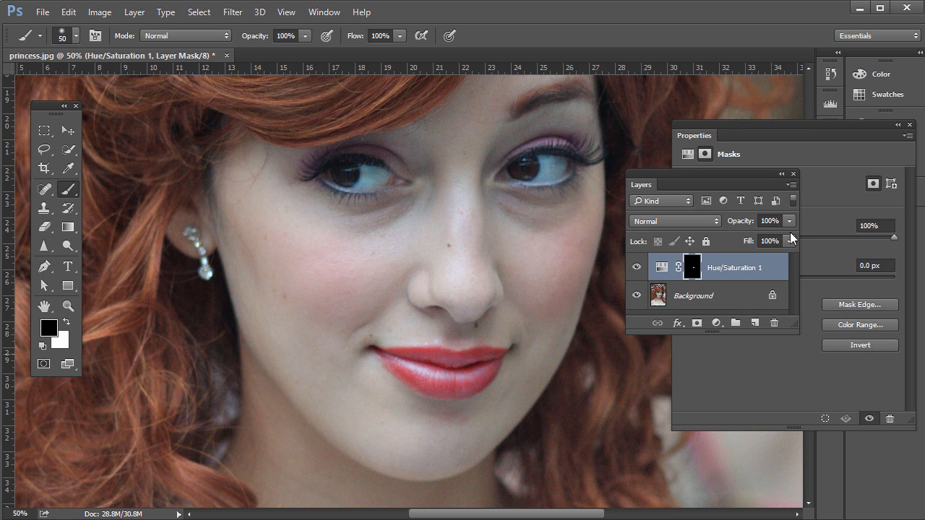
pyautogui.moveTo(792, 222); pyautogui.dragTo(764, 239)
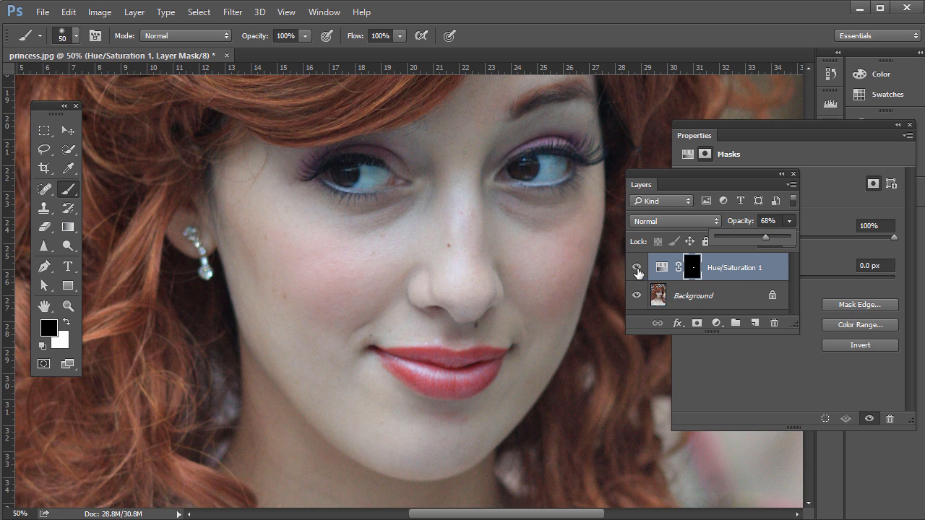
# Step: Turn on Colorize for the lips' Hue/Saturation adjustment and set its hue to 321
pyautogui.press('m')
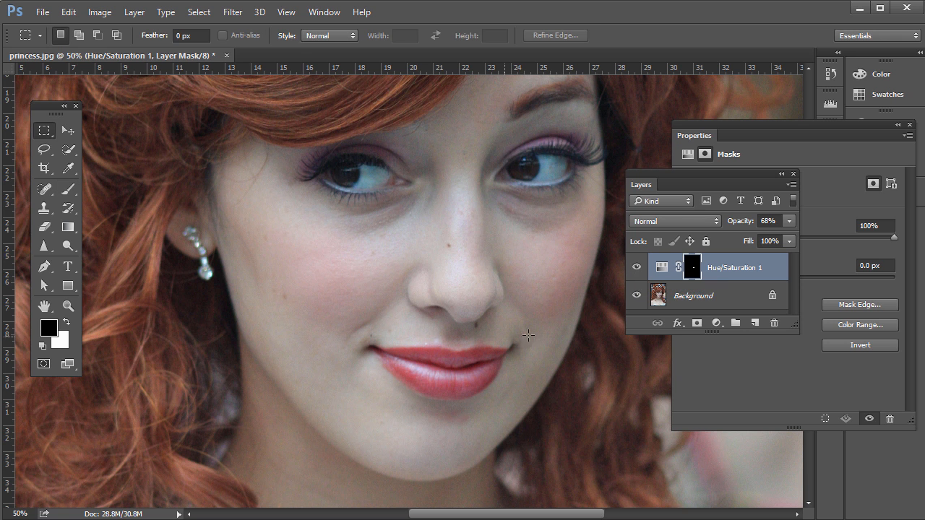
pyautogui.click(837, 136)
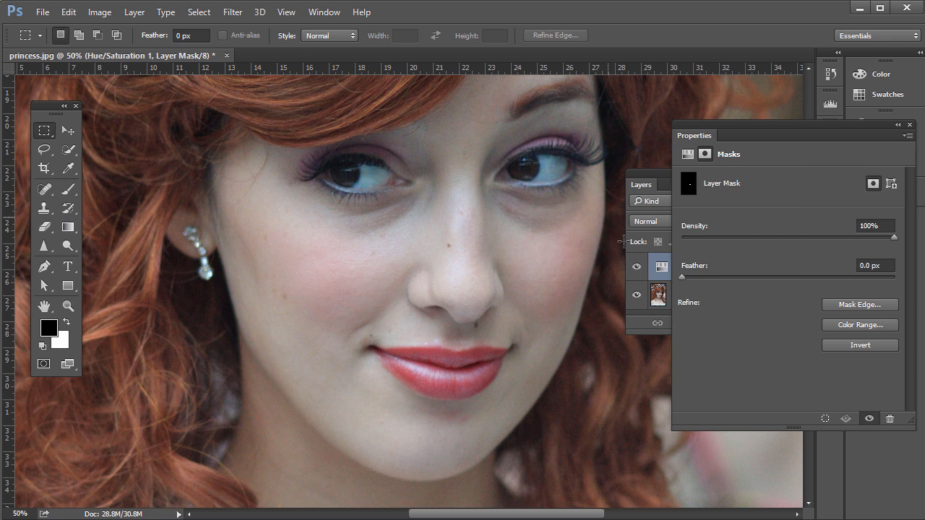
pyautogui.click(661, 268)
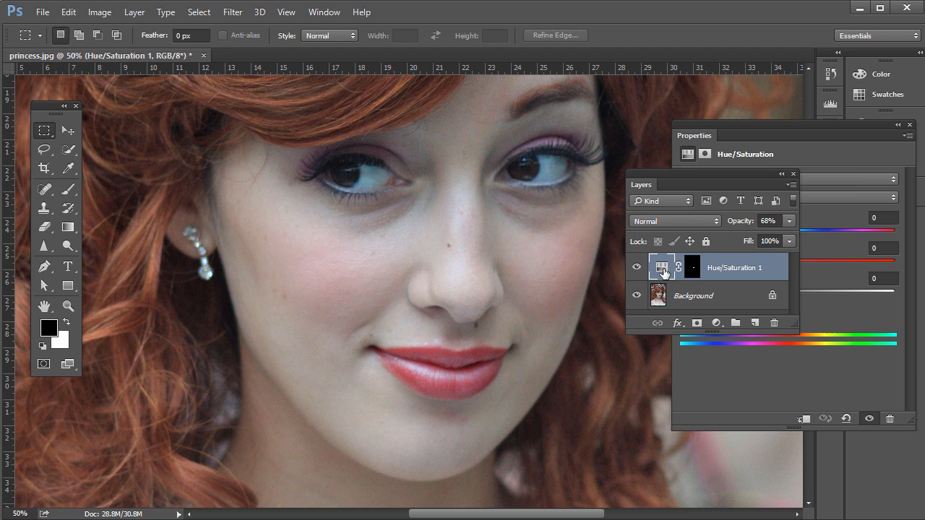
pyautogui.click(839, 135)
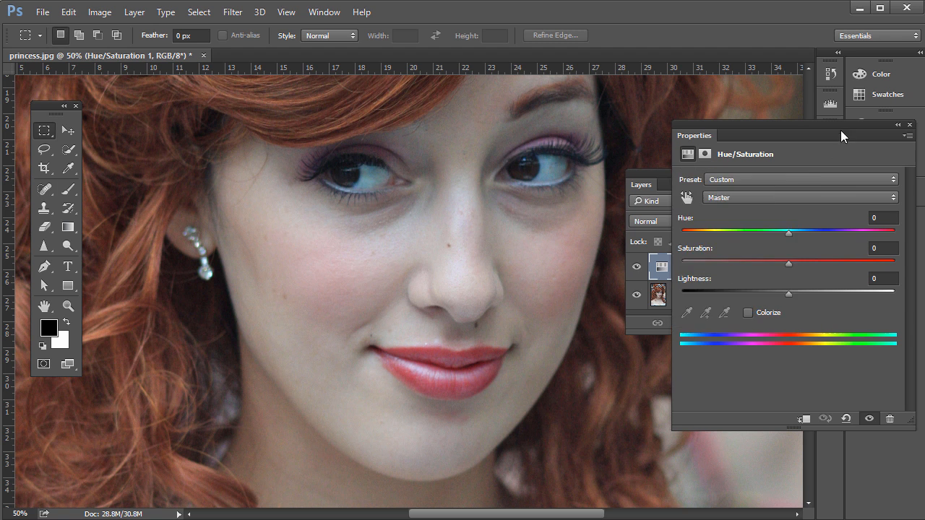
pyautogui.click(748, 313)
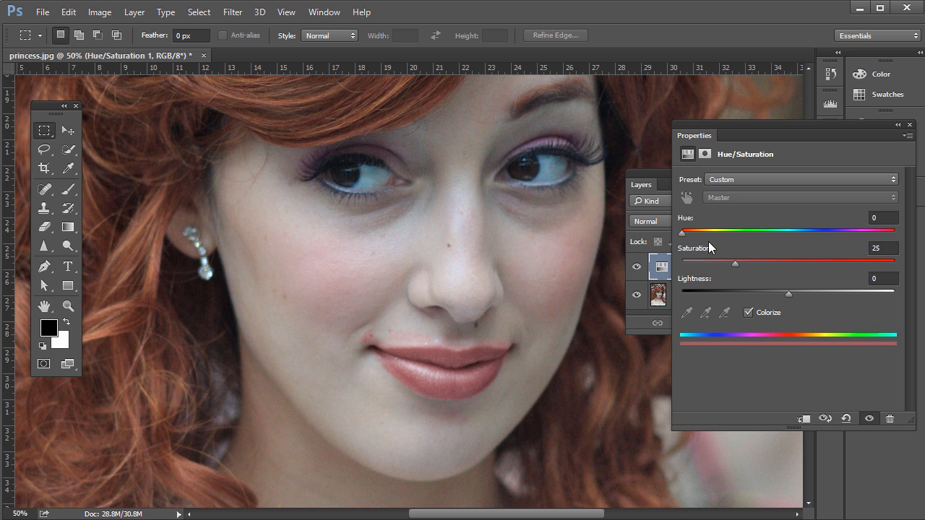
pyautogui.moveTo(685, 238); pyautogui.dragTo(820, 234)
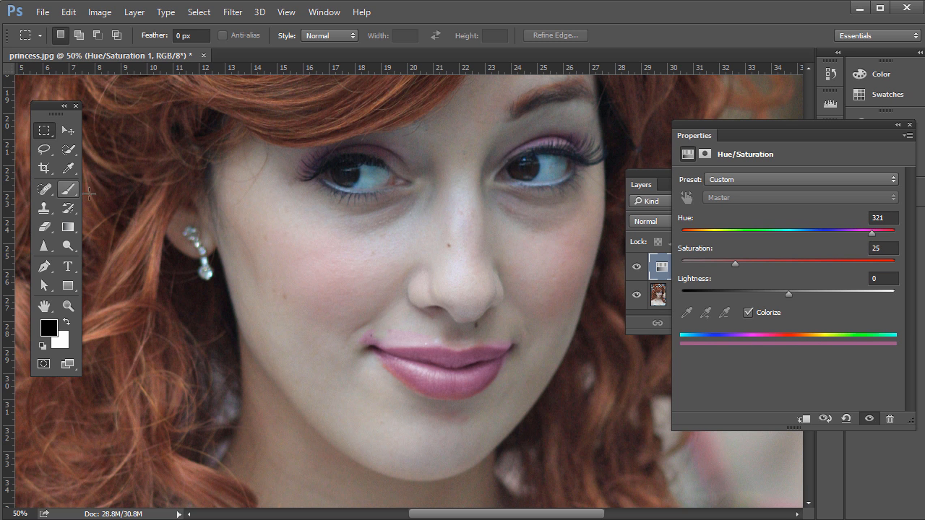
# Step: Brush black on the Hue/Saturation mask along the lip edges to remove the tint spilling onto the skin
pyautogui.click(68, 188)
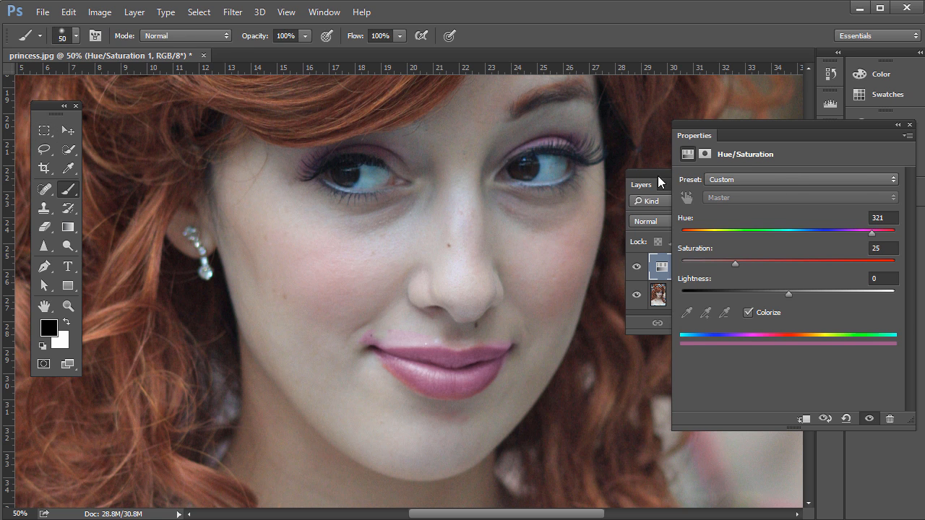
pyautogui.click(659, 182)
pyautogui.click(695, 269)
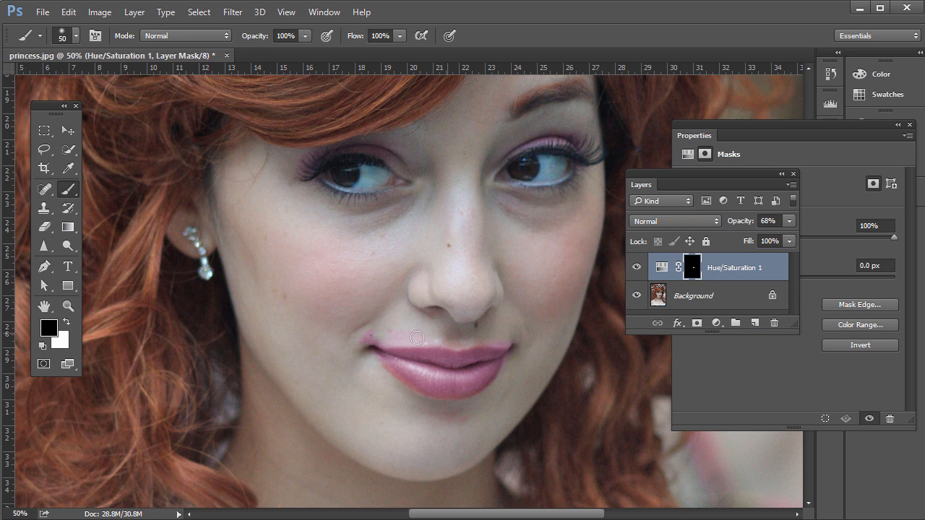
pyautogui.moveTo(417, 338)
pyautogui.mouseDown()
pyautogui.moveTo(377, 334)
pyautogui.moveTo(416, 328)
pyautogui.moveTo(350, 344)
pyautogui.moveTo(521, 335)
pyautogui.moveTo(497, 392)
pyautogui.moveTo(441, 421)
pyautogui.moveTo(483, 418)
pyautogui.mouseUp()
# Step: Compare the lips with and without the Hue/Saturation layer, and delete that layer
pyautogui.click(637, 268)
pyautogui.click(637, 268)
pyautogui.click(662, 268)
pyautogui.moveTo(662, 268); pyautogui.dragTo(773, 322)
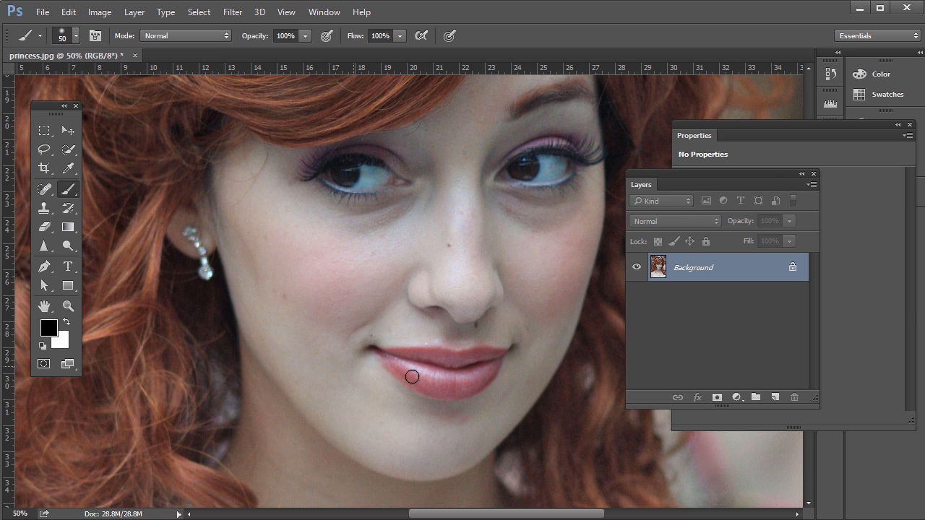
# Step: Add a Selective Color adjustment layer above the Background layer
pyautogui.click(737, 398)
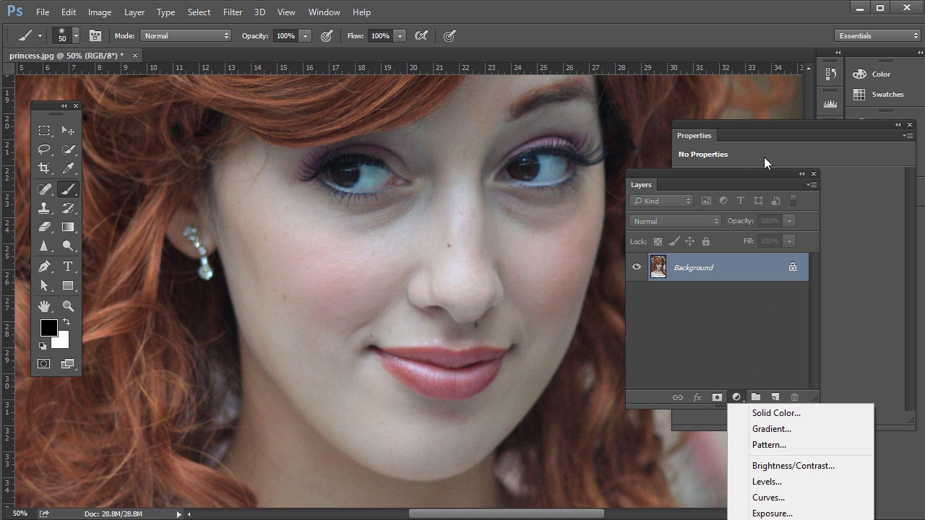
pyautogui.click(726, 171)
pyautogui.moveTo(722, 173); pyautogui.dragTo(705, 34)
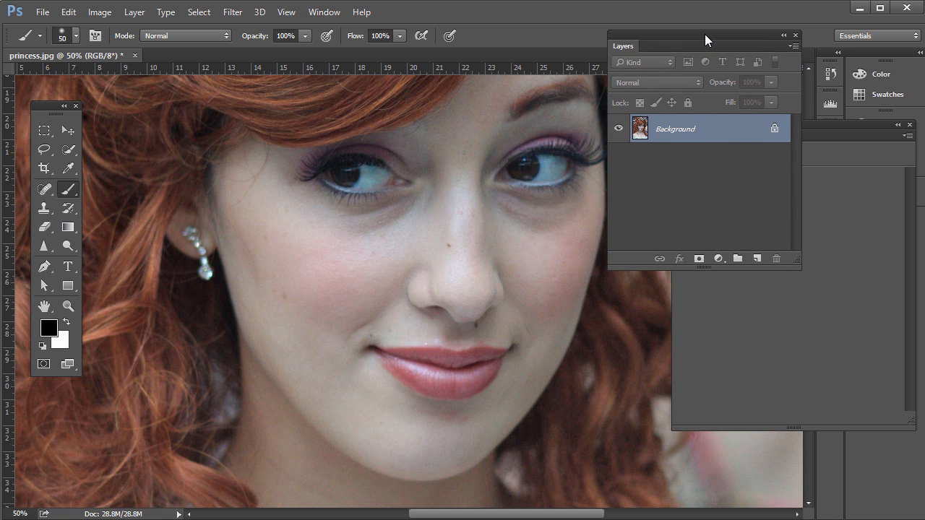
pyautogui.click(725, 257)
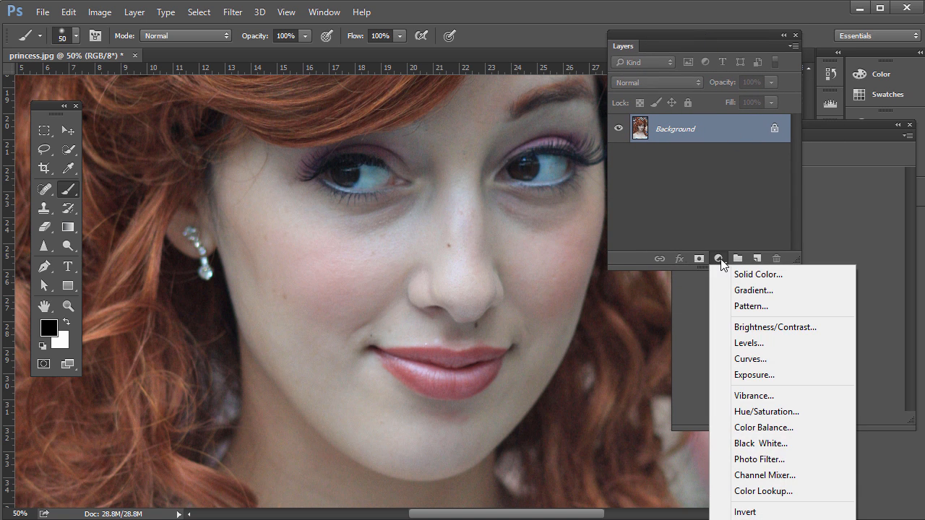
pyautogui.click(702, 34)
pyautogui.moveTo(677, 32); pyautogui.dragTo(663, 3)
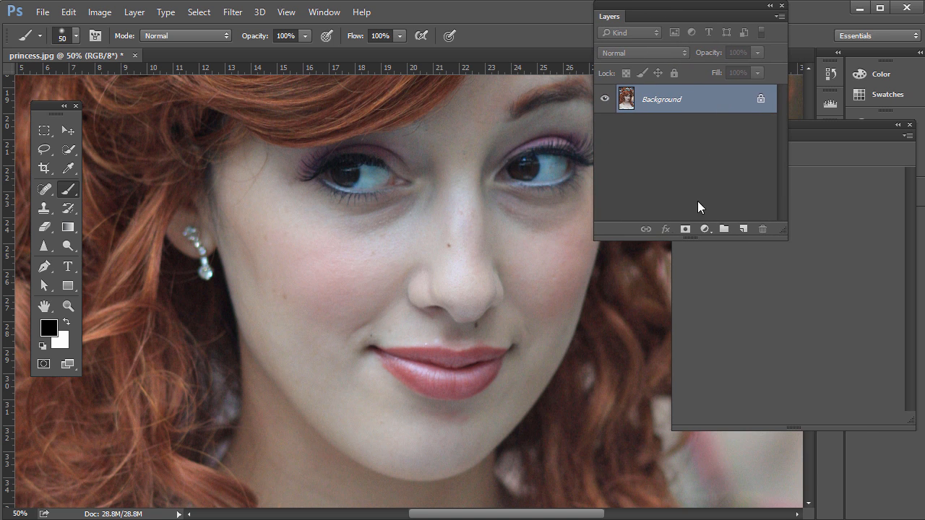
pyautogui.click(705, 229)
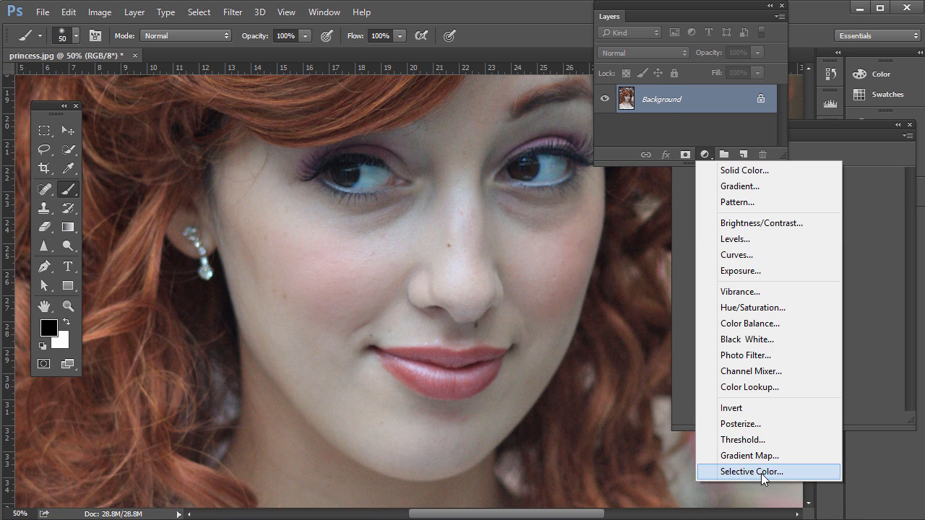
pyautogui.click(761, 472)
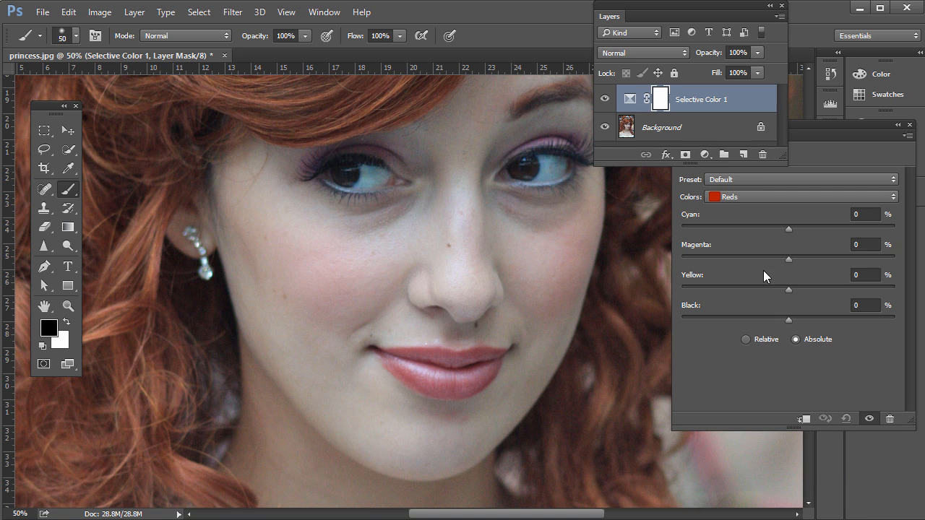
# Step: Set the Reds of the Selective Color adjustment to -55% cyan and +36% magenta
pyautogui.click(726, 198)
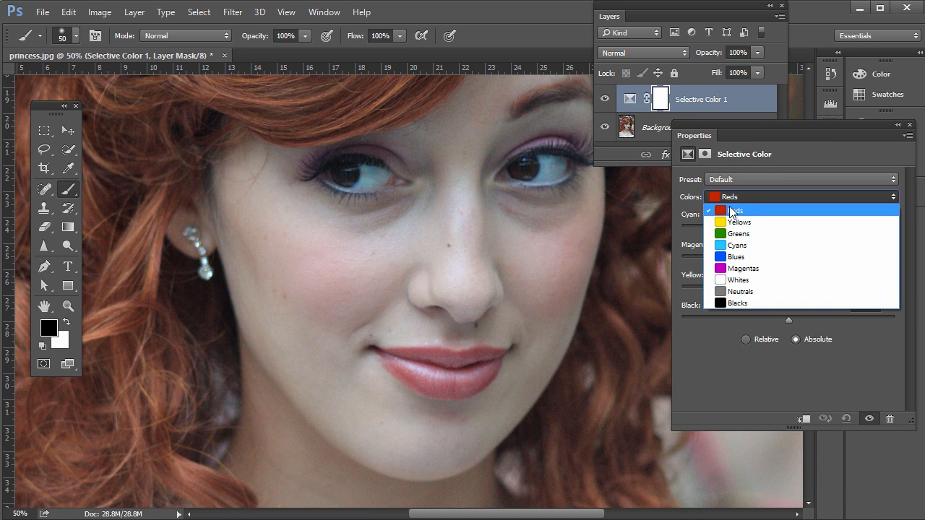
pyautogui.click(730, 210)
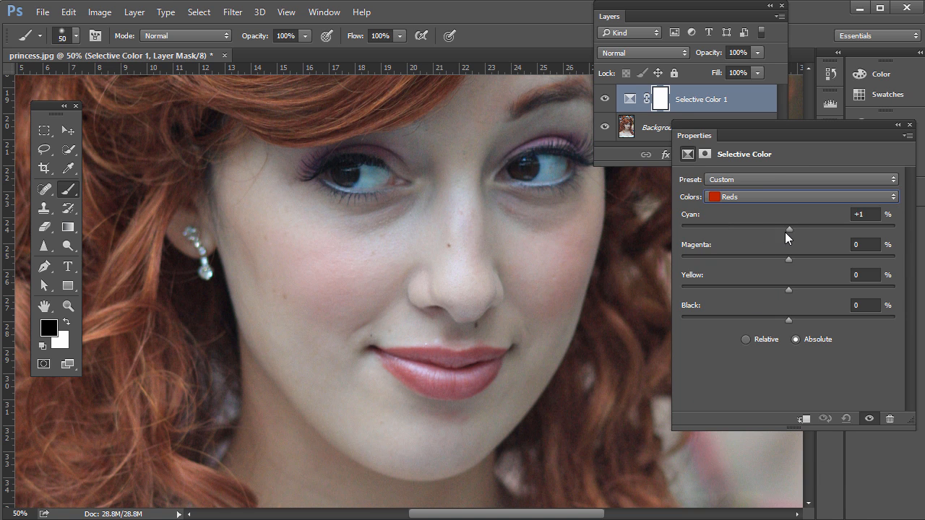
pyautogui.moveTo(728, 227); pyautogui.dragTo(823, 259)
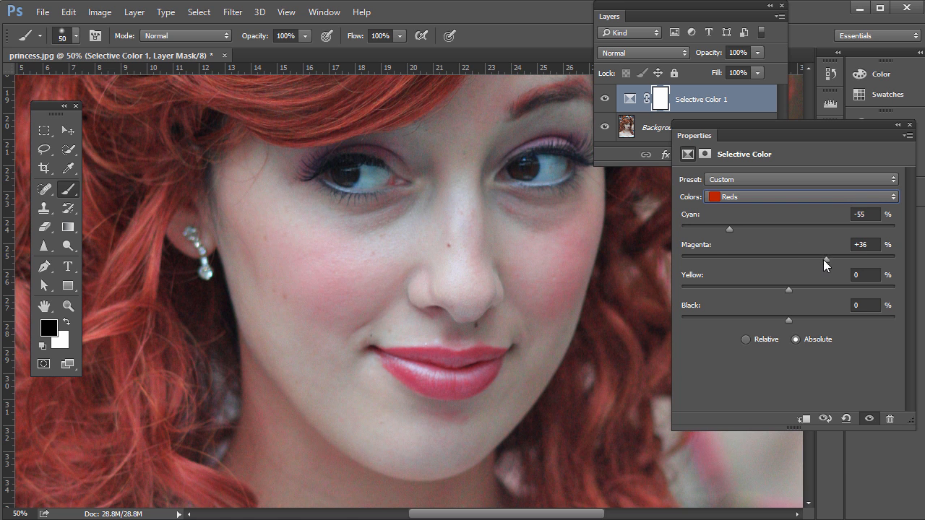
pyautogui.moveTo(793, 125); pyautogui.dragTo(802, 185)
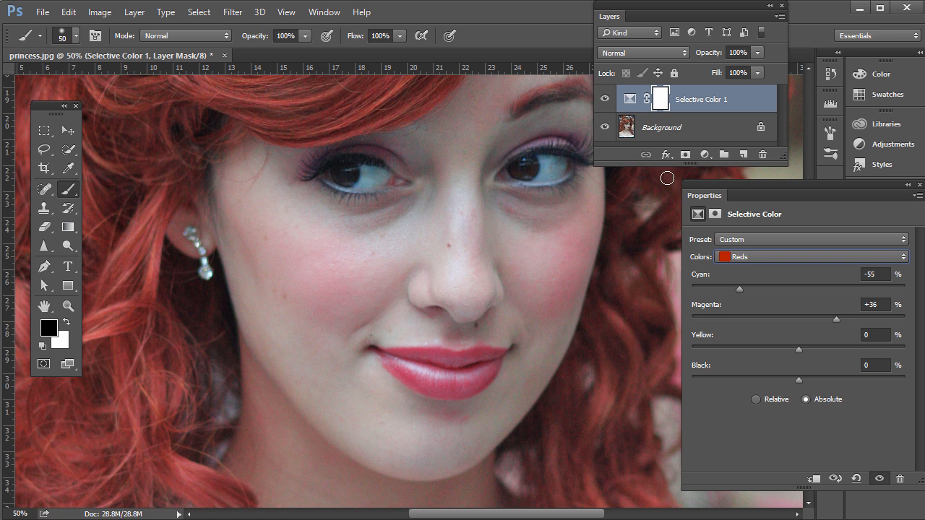
# Step: Invert the Selective Color layer's mask to black and make white the foreground colour
pyautogui.click(661, 101)
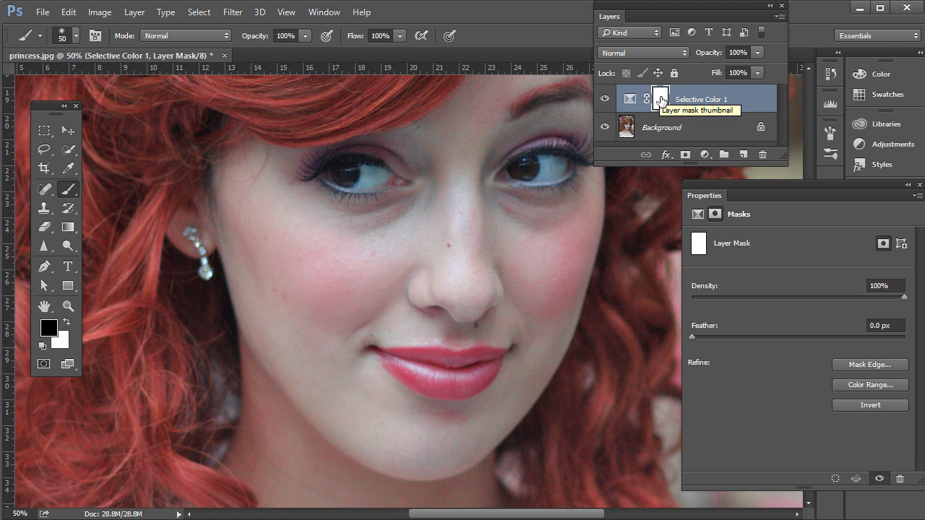
pyautogui.hotkey('ctrl', 'i')
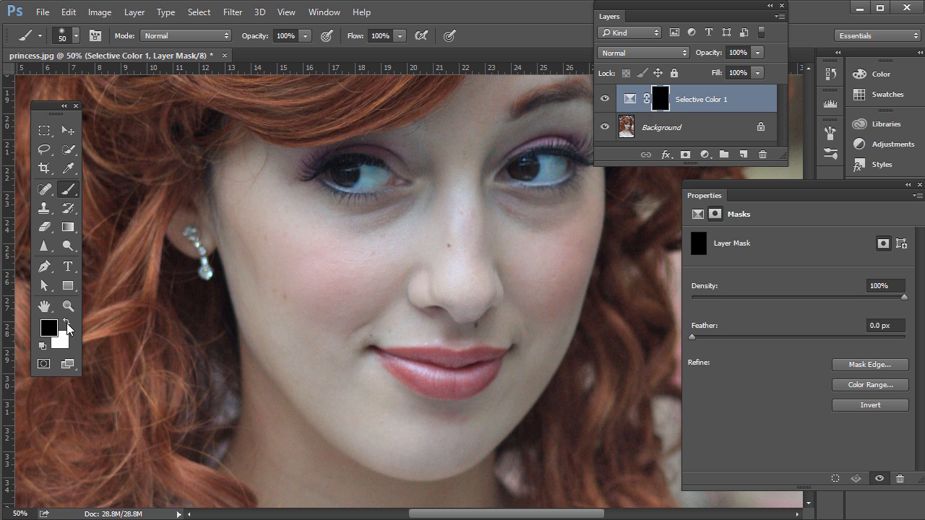
pyautogui.click(66, 322)
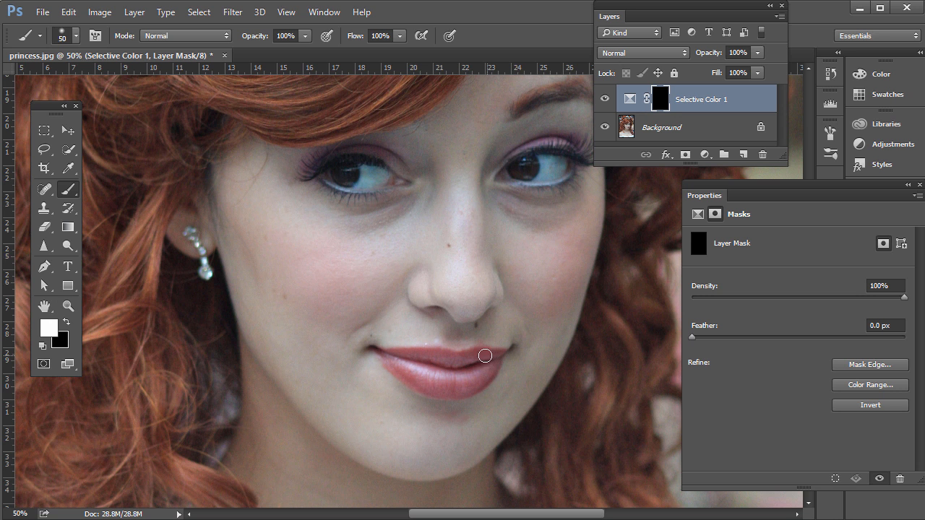
# Step: Paint white over the lips on the Selective Color mask, adapting the brush size to cover them fully
pyautogui.moveTo(485, 356)
pyautogui.mouseDown()
pyautogui.moveTo(394, 355)
pyautogui.moveTo(408, 374)
pyautogui.moveTo(427, 378)
pyautogui.moveTo(412, 363)
pyautogui.moveTo(439, 377)
pyautogui.mouseUp()
pyautogui.press(']')
pyautogui.press(']')
pyautogui.press(']')
pyautogui.press('[')
pyautogui.press('[')
pyautogui.press('[')
pyautogui.moveTo(778, 187); pyautogui.dragTo(719, 216)
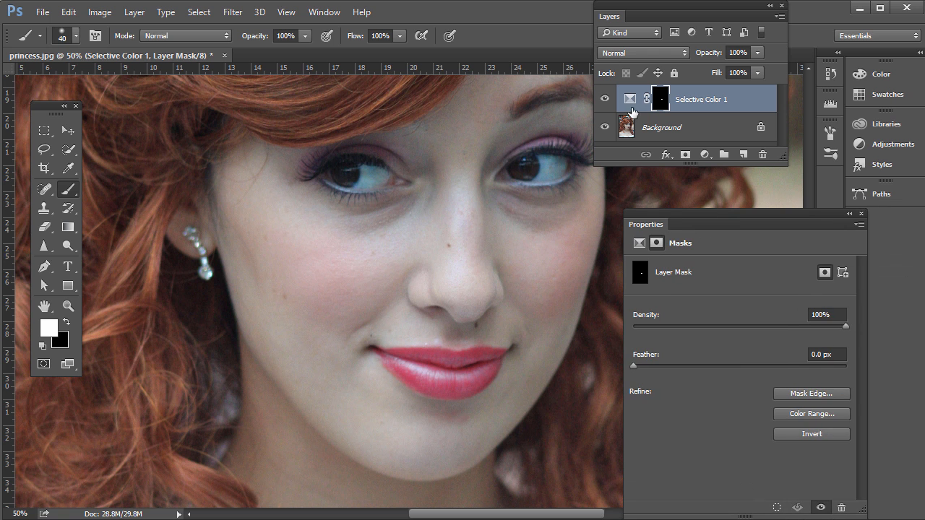
# Step: Compare the lips with and without the Selective Color layer, and set its opacity to 75%
pyautogui.click(605, 99)
pyautogui.click(606, 99)
pyautogui.click(757, 54)
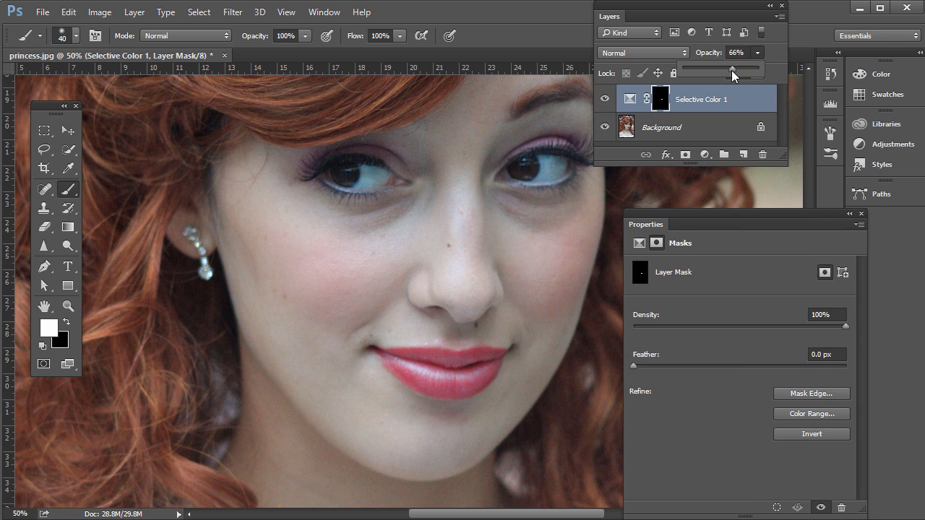
pyautogui.click(760, 52)
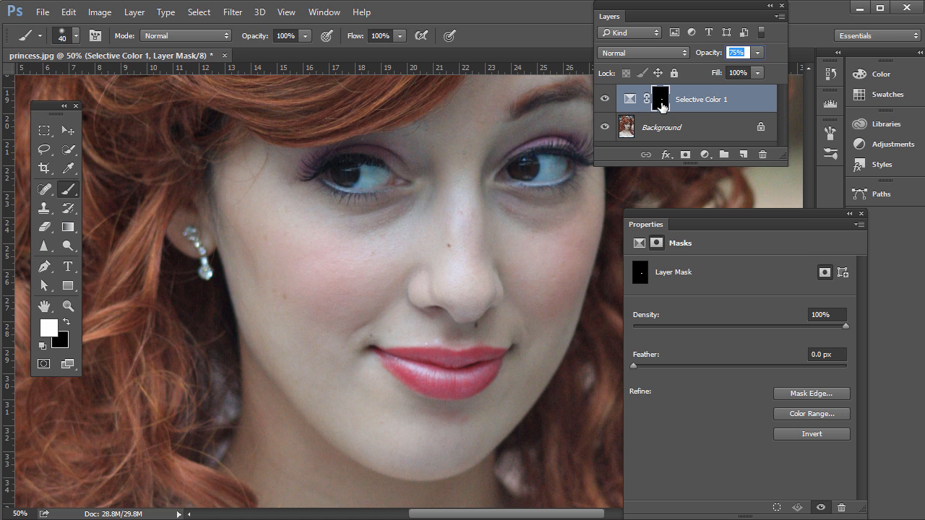
# Step: Load the Selective Color mask as a selection around the lips and feather it by 1 pixel
pyautogui.moveTo(662, 106); pyautogui.dragTo(659, 104)
pyautogui.keyDown('ctrl'); pyautogui.click(660, 106); pyautogui.keyUp('ctrl')
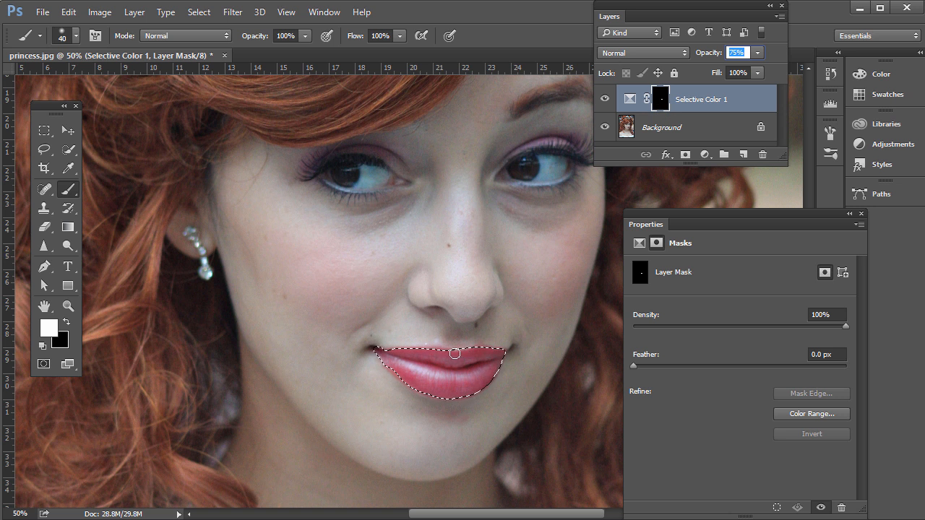
pyautogui.click(198, 12)
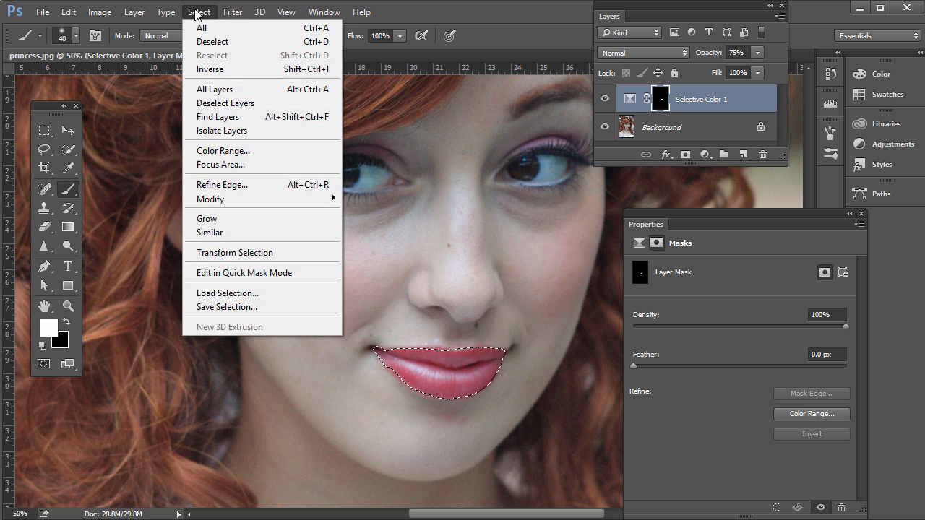
pyautogui.moveTo(266, 198)
pyautogui.click(359, 254)
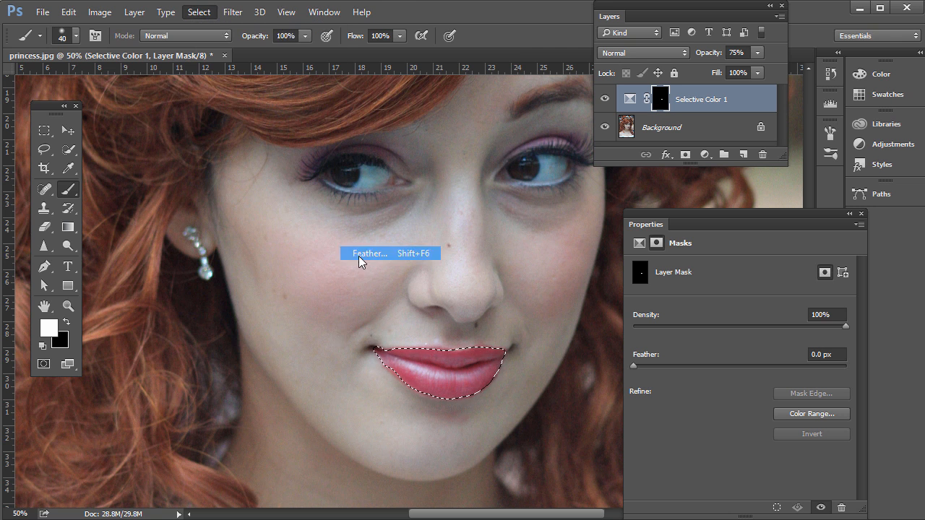
pyautogui.write('1')
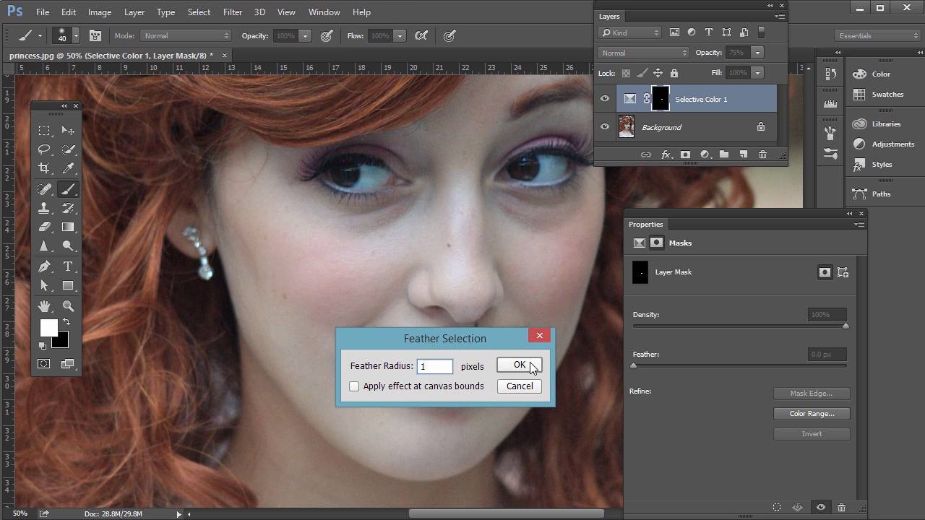
pyautogui.click(526, 365)
# Step: Create a new layer above Selective Color 1 and paint the selected lips black with a larger brush
pyautogui.click(744, 155)
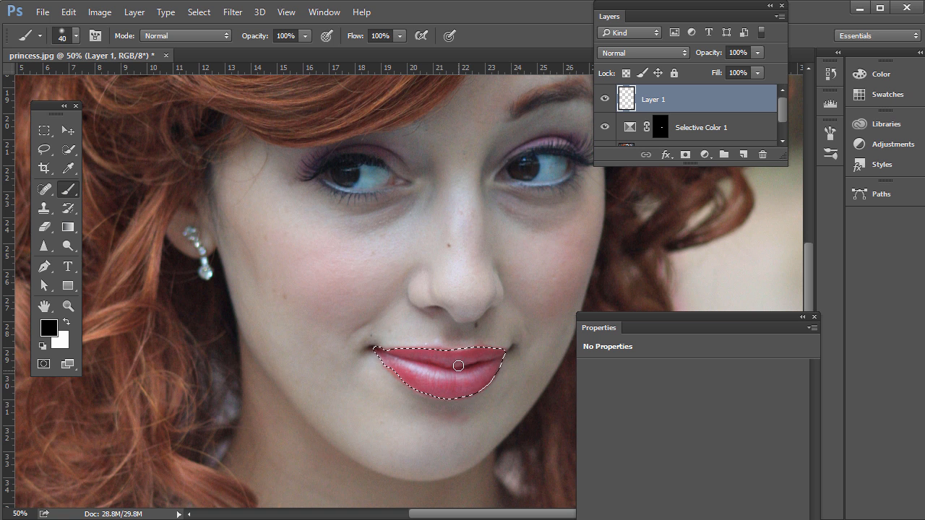
pyautogui.press(']')
pyautogui.moveTo(464, 361)
pyautogui.mouseDown()
pyautogui.moveTo(386, 354)
pyautogui.moveTo(447, 392)
pyautogui.moveTo(441, 375)
pyautogui.moveTo(458, 381)
pyautogui.moveTo(492, 371)
pyautogui.moveTo(479, 377)
pyautogui.moveTo(476, 366)
pyautogui.moveTo(492, 361)
pyautogui.moveTo(449, 355)
pyautogui.moveTo(500, 356)
pyautogui.moveTo(462, 403)
pyautogui.mouseUp()
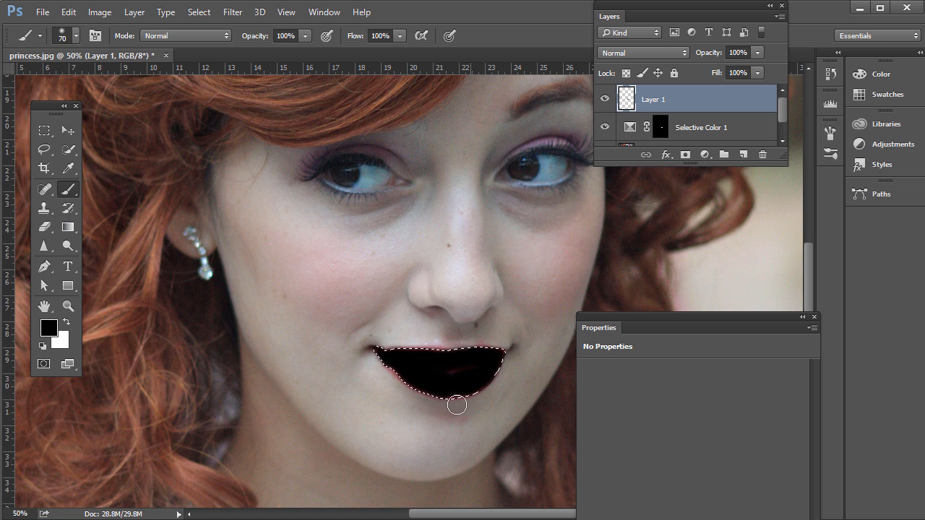
# Step: Set the black lip layer to Soft Light at 75% opacity and deselect the lips
pyautogui.click(651, 53)
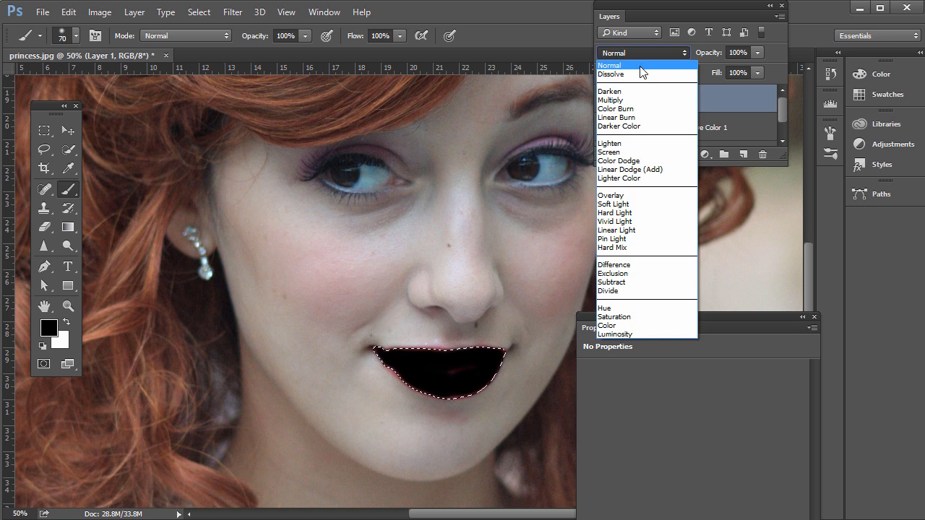
pyautogui.click(634, 205)
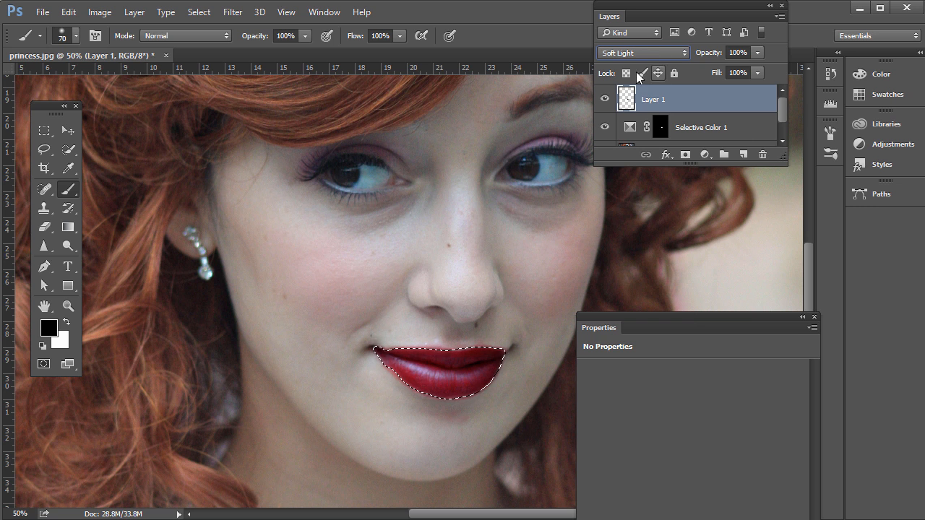
pyautogui.click(757, 52)
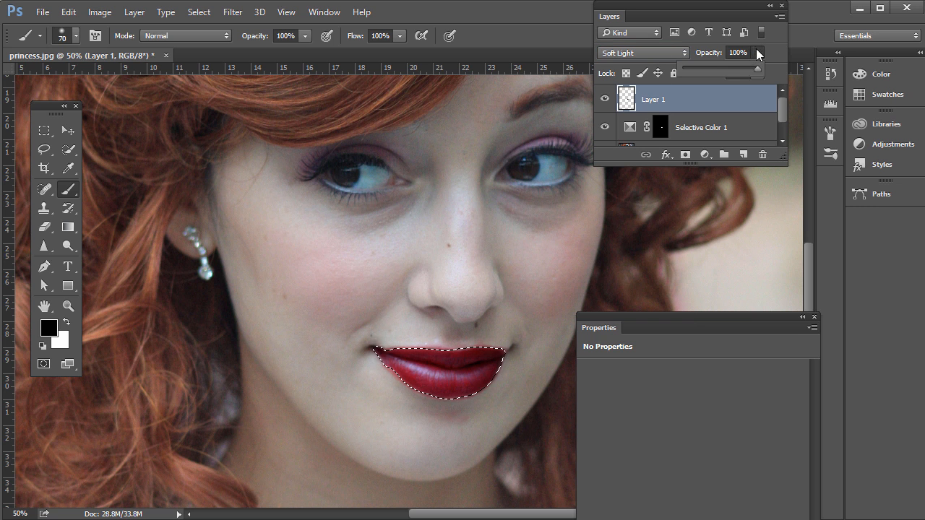
pyautogui.moveTo(756, 69); pyautogui.dragTo(740, 73)
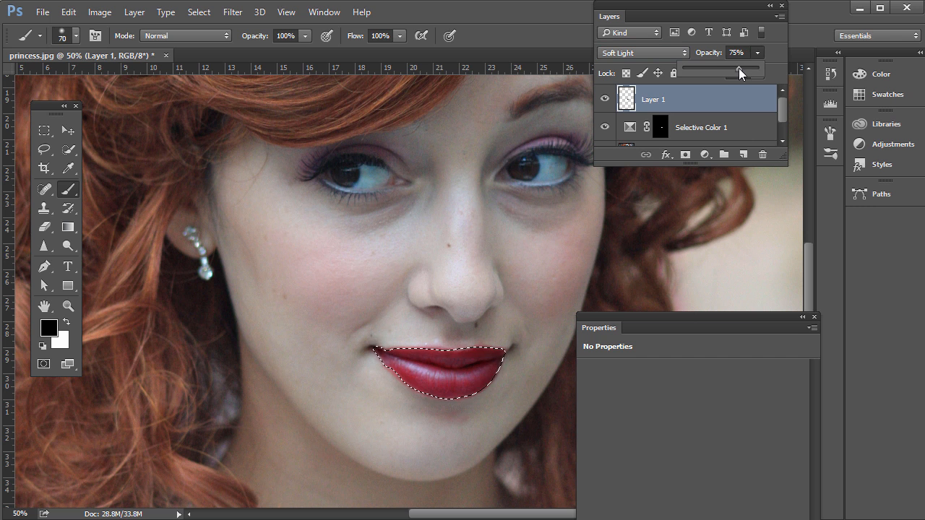
pyautogui.click(44, 130)
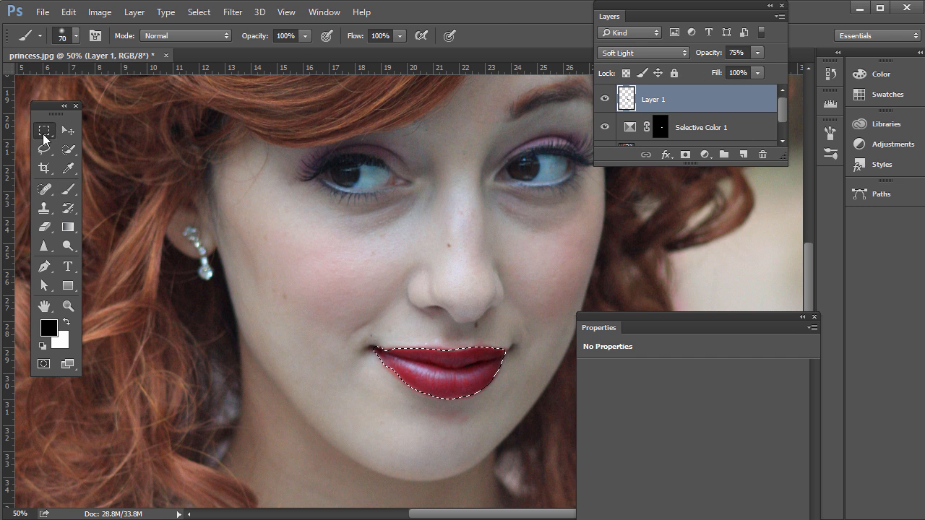
pyautogui.click(503, 353)
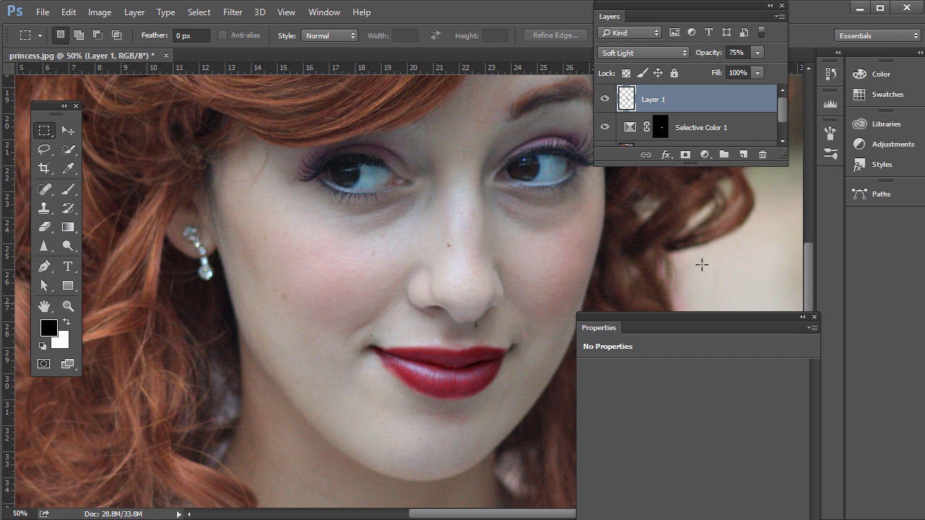
# Step: Compare the lips with and without the Soft Light layer, and delete that layer
pyautogui.click(604, 100)
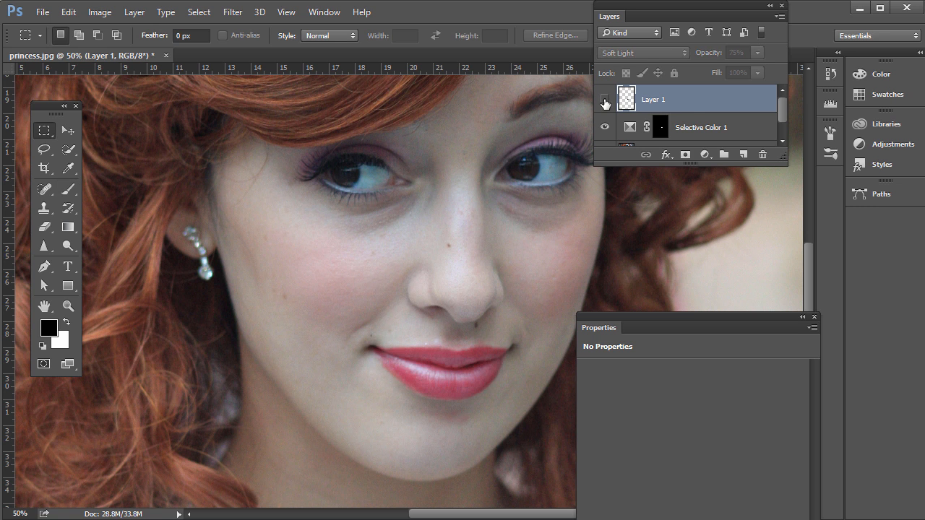
pyautogui.click(605, 100)
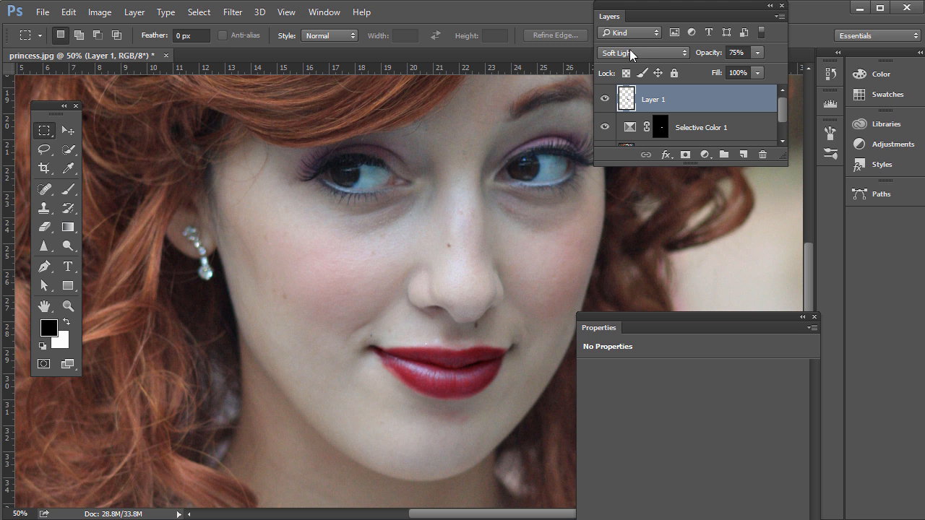
pyautogui.moveTo(627, 100); pyautogui.dragTo(763, 155)
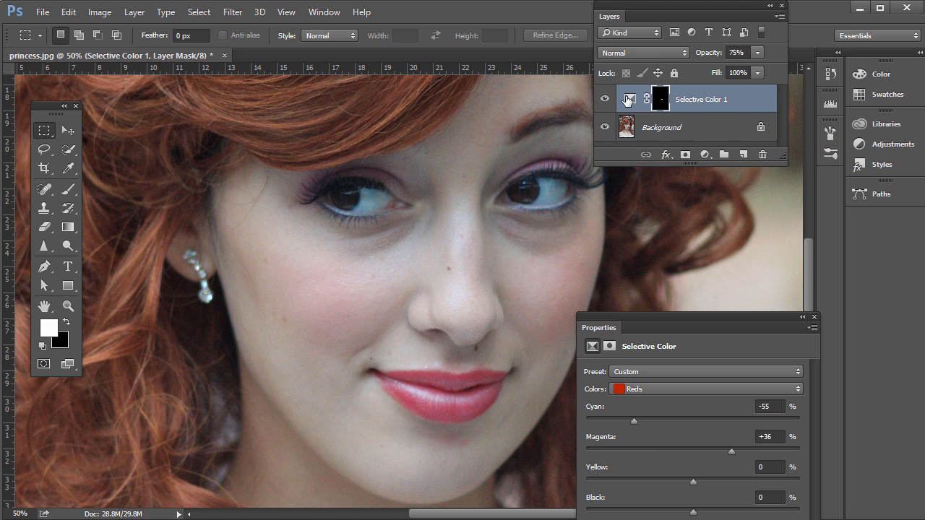
# Step: Duplicate the Selective Color layer, set the copy to Multiply, and compare the lips with and without it
pyautogui.click(627, 99)
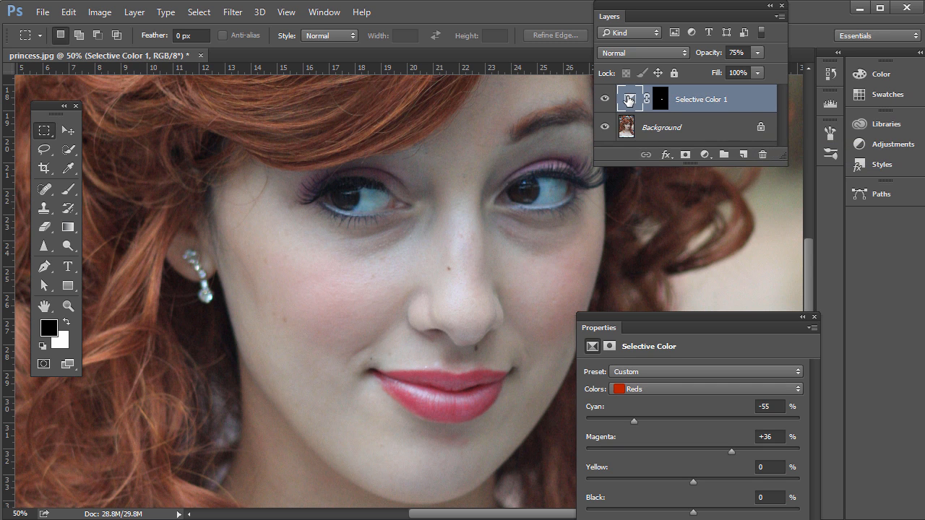
pyautogui.hotkey('ctrl', 'j')
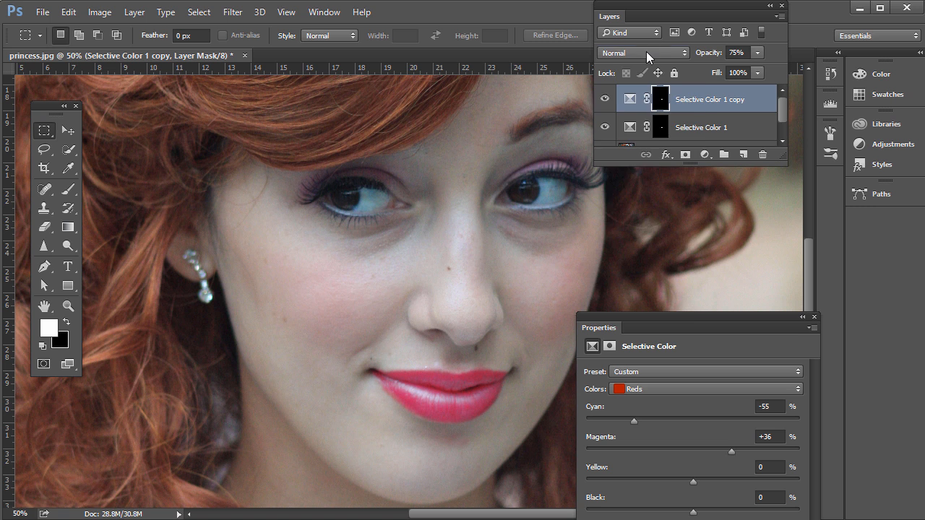
pyautogui.click(646, 51)
pyautogui.click(640, 106)
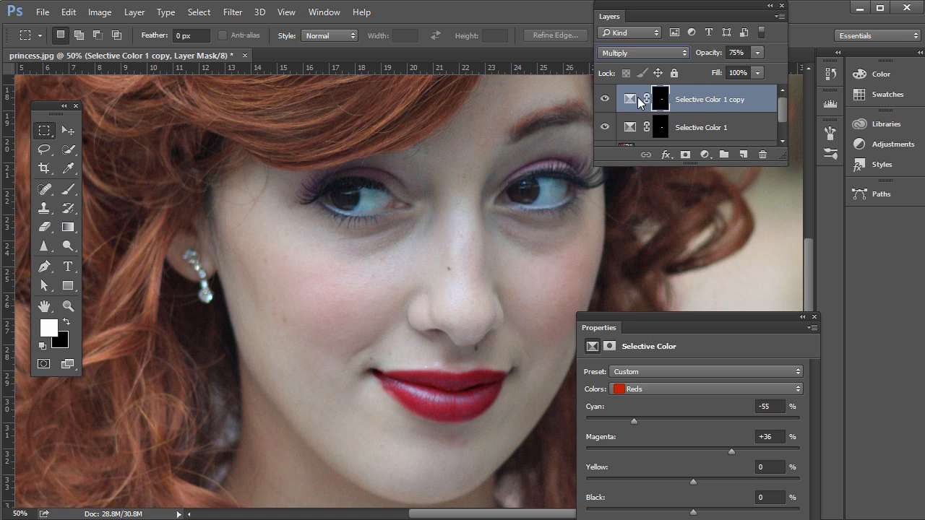
pyautogui.click(605, 101)
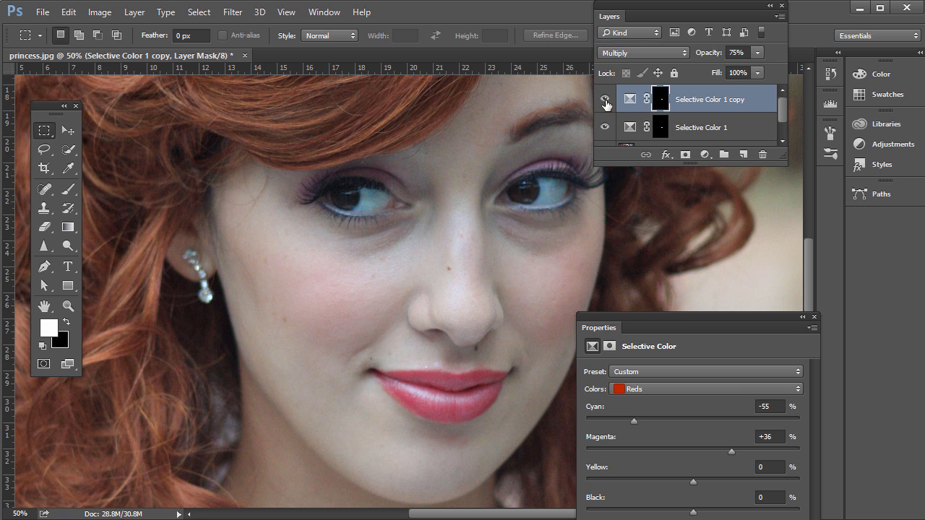
pyautogui.click(606, 102)
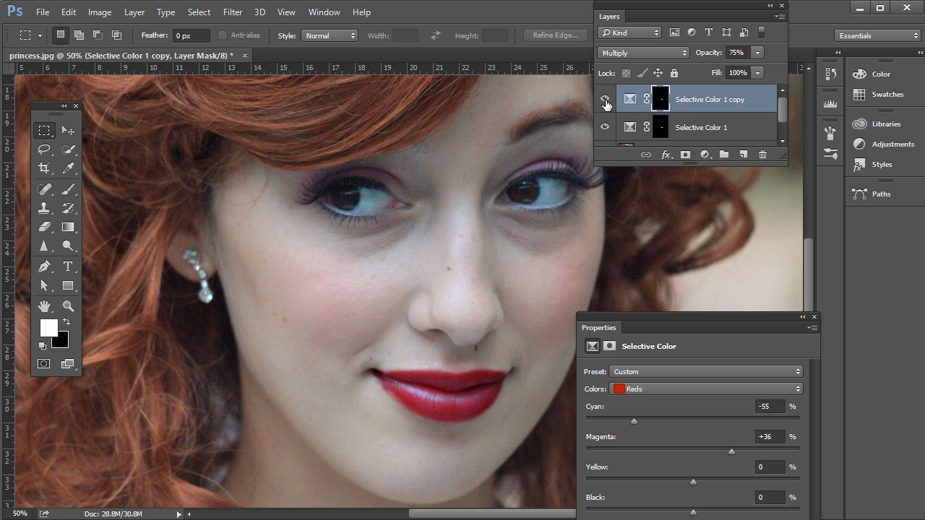
# Step: Enlarge the layer list to show all layers and adjust the opacity of the Multiply copy
pyautogui.click(633, 126)
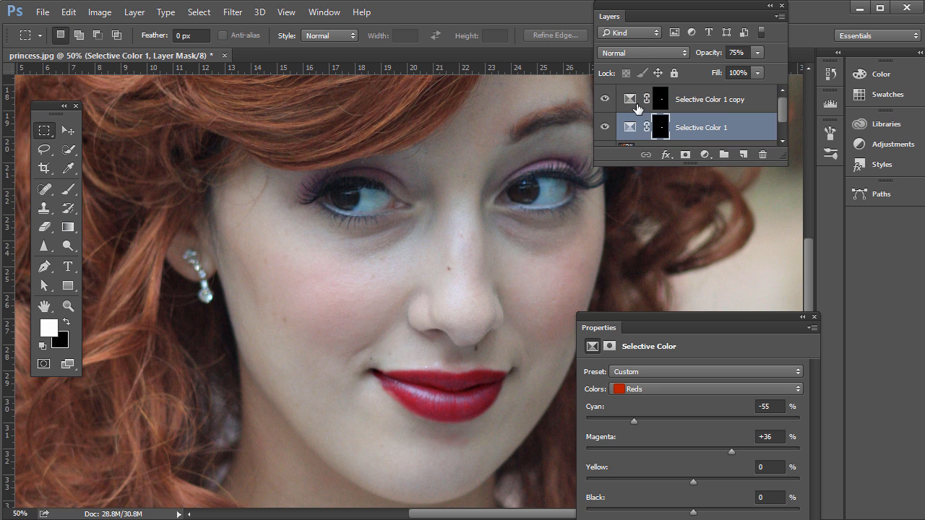
pyautogui.moveTo(783, 162); pyautogui.dragTo(783, 244)
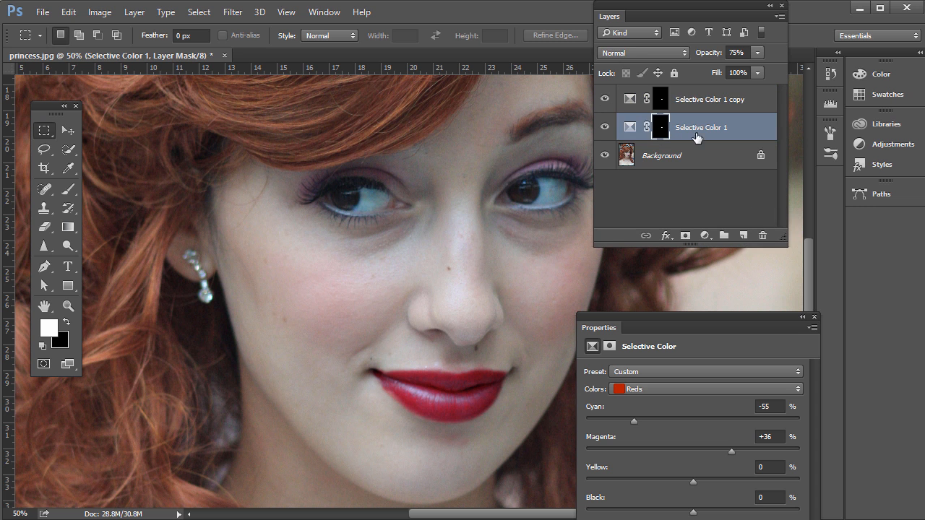
pyautogui.click(627, 107)
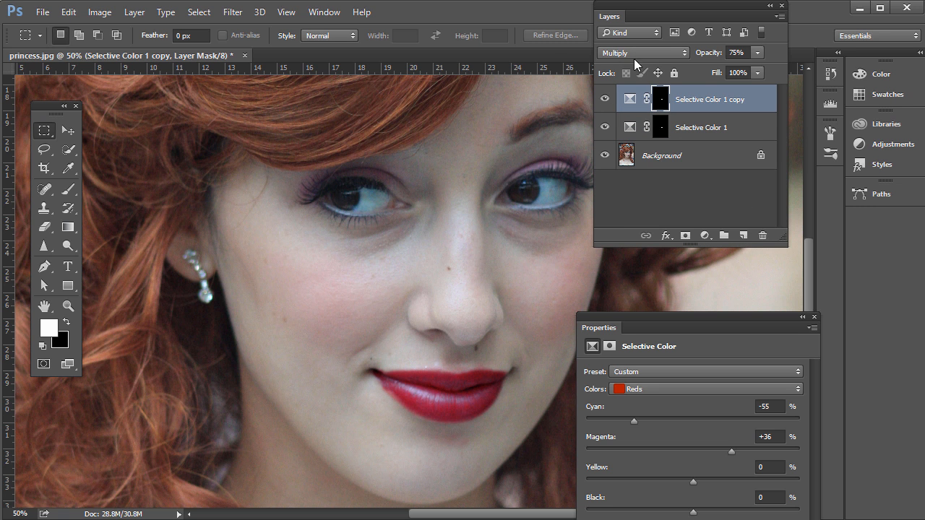
pyautogui.click(756, 52)
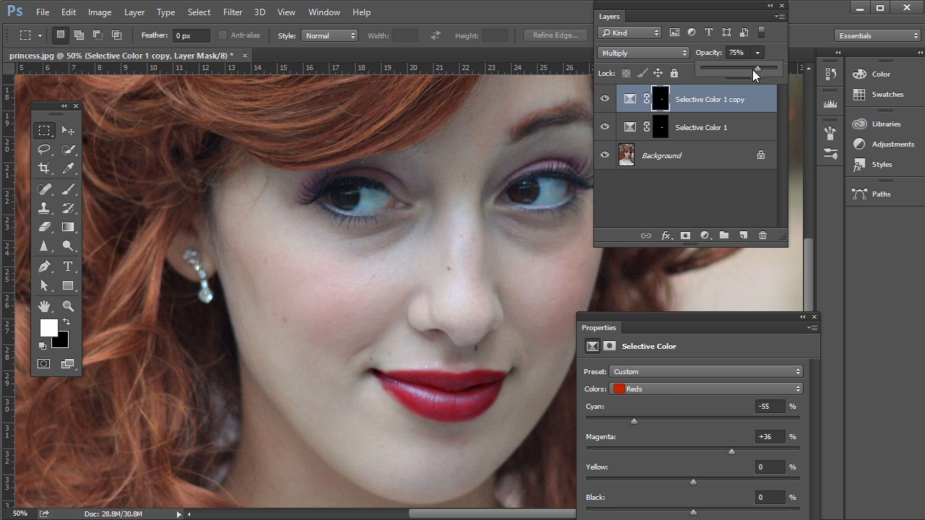
pyautogui.moveTo(794, 71); pyautogui.dragTo(744, 77)
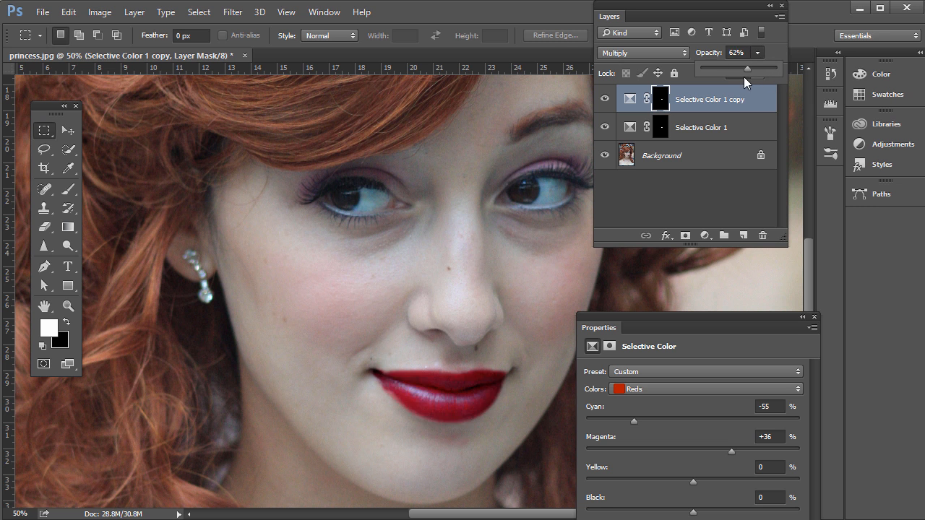
# Step: Compare the lips with and without the Multiply copy, and leave that copy hidden
pyautogui.click(605, 99)
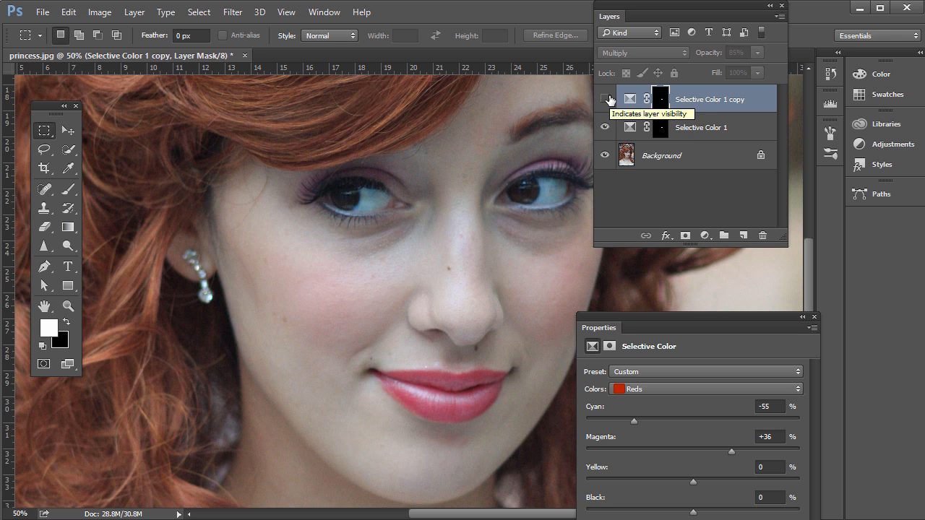
pyautogui.click(606, 99)
pyautogui.click(607, 99)
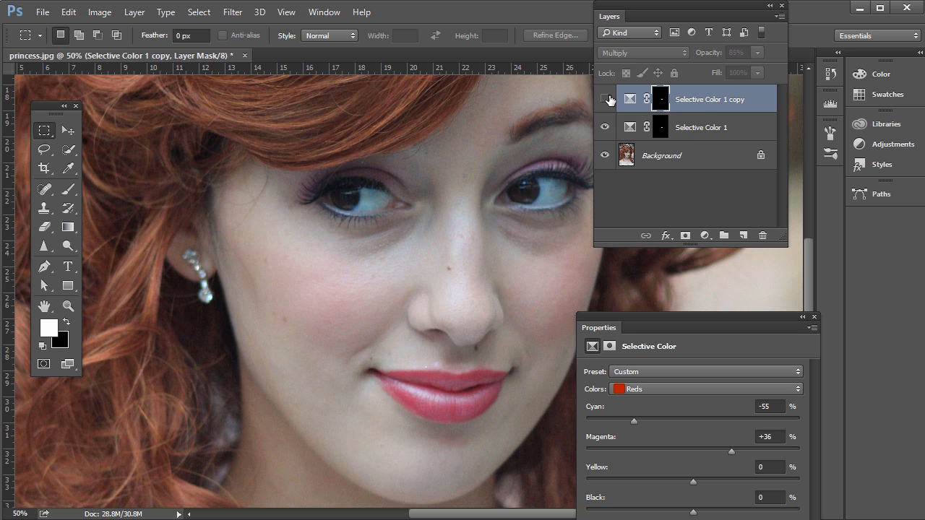
# Step: Duplicate the original Selective Color 1 layer beneath the hidden Multiply copy
pyautogui.hotkey('alt', '[')
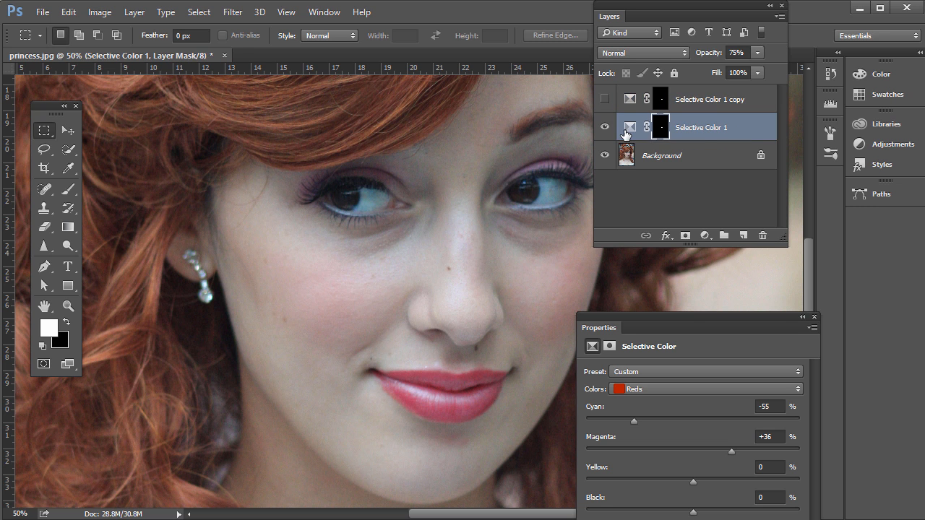
pyautogui.click(627, 130)
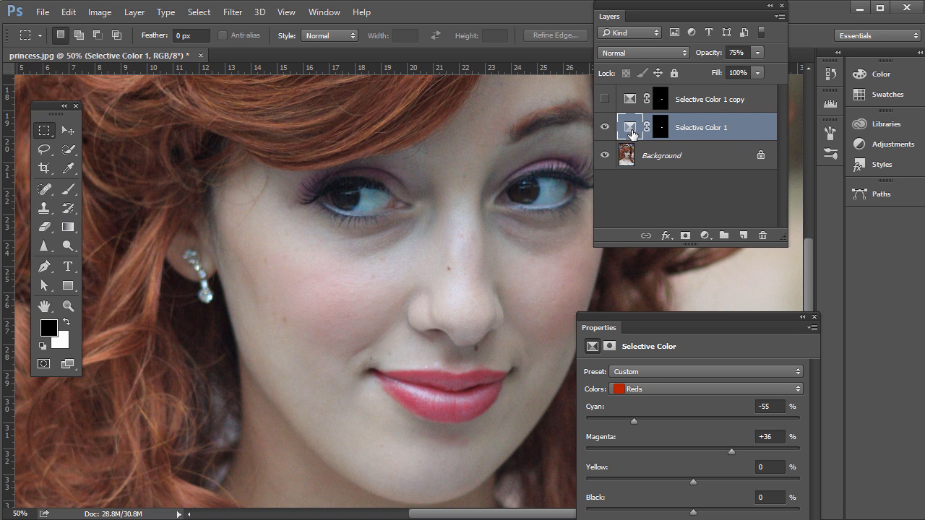
pyautogui.hotkey('ctrl', 'j')
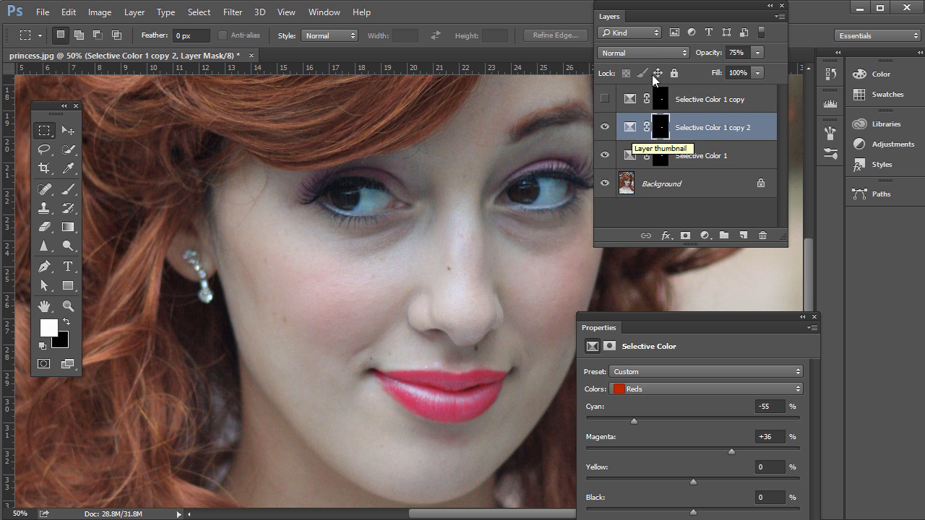
# Step: Reorder the adjustment layers so Selective Color 1 copy 2 is topmost and the hidden Multiply copy sits just above the Background
pyautogui.hotkey('ctrl', ']')
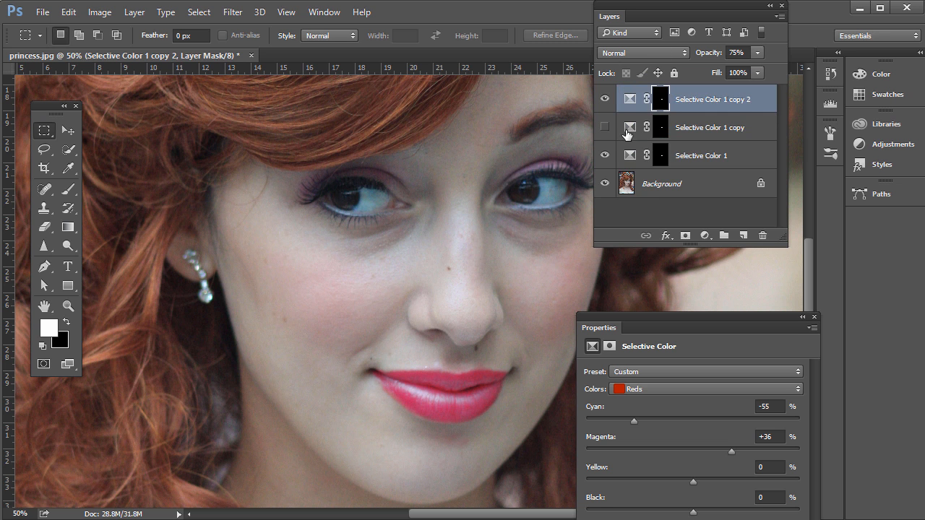
pyautogui.moveTo(626, 136); pyautogui.dragTo(701, 170)
pyautogui.click(636, 128)
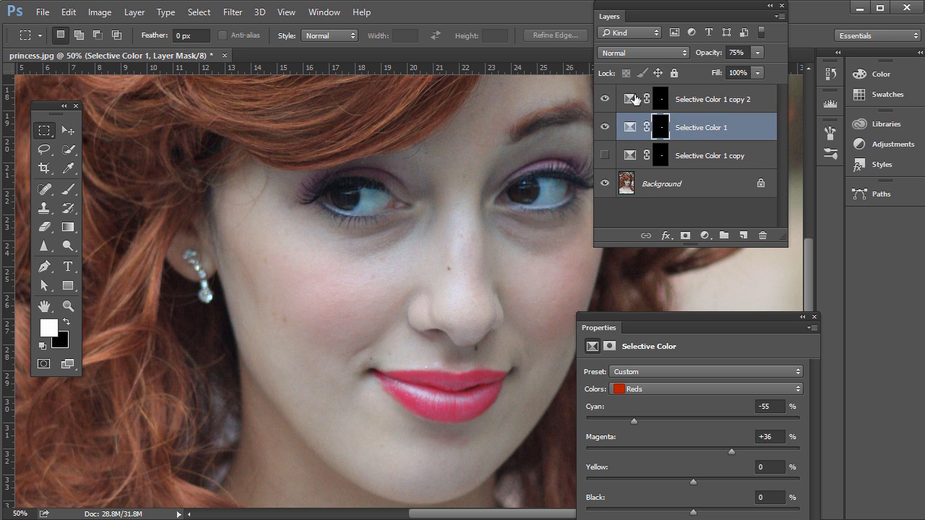
# Step: Set Selective Color 1 copy 2 to Screen blend mode and compare the lips with and without it
pyautogui.click(631, 99)
pyautogui.click(658, 52)
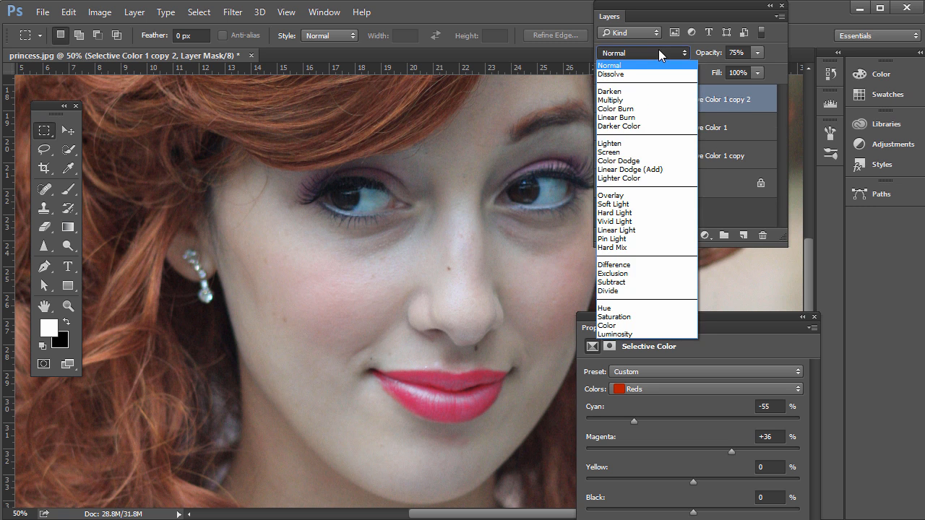
pyautogui.click(618, 152)
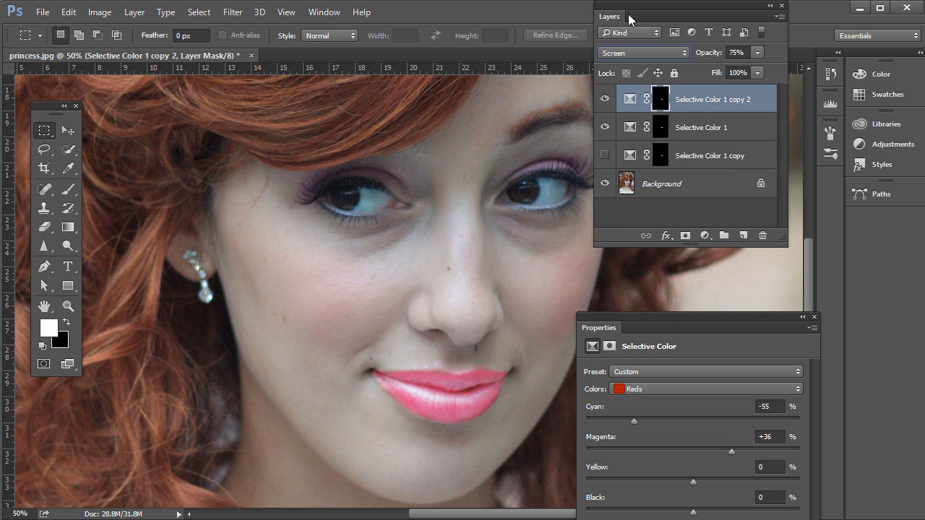
pyautogui.click(605, 99)
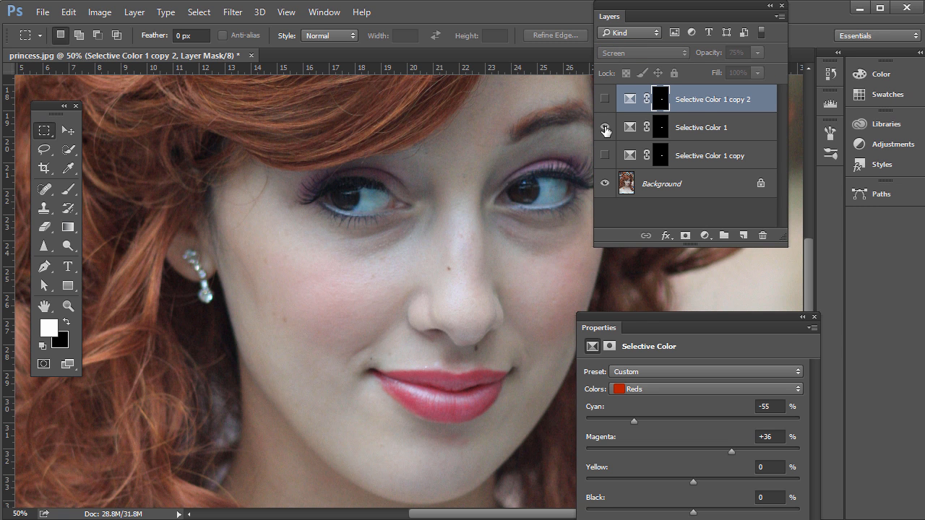
pyautogui.click(606, 128)
pyautogui.click(605, 99)
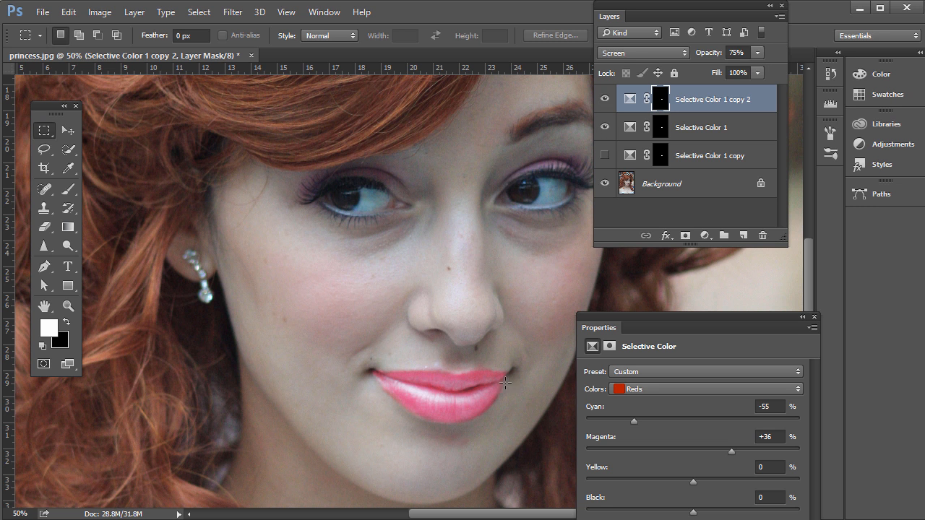
# Step: Lower the Screen copy's opacity to 21% and compare the lips with and without it, leaving the layer visible
pyautogui.click(758, 53)
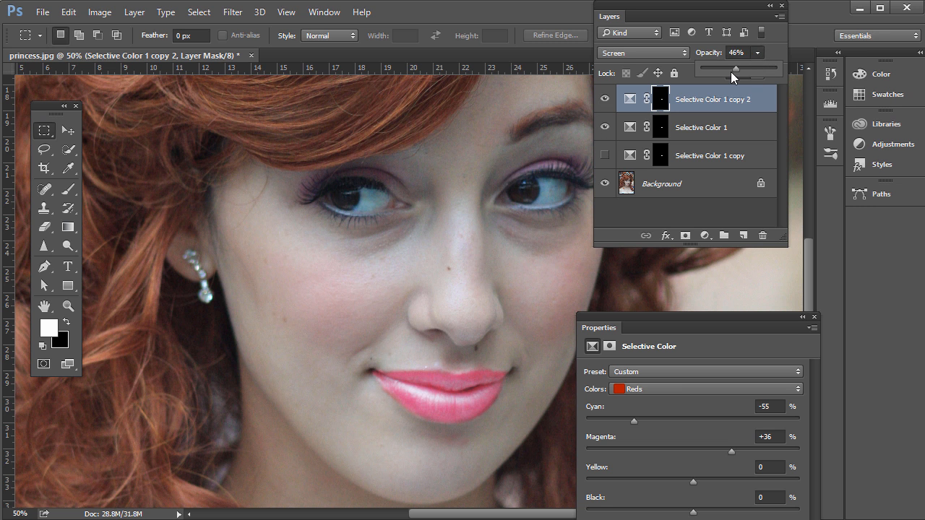
pyautogui.moveTo(732, 72); pyautogui.dragTo(731, 71)
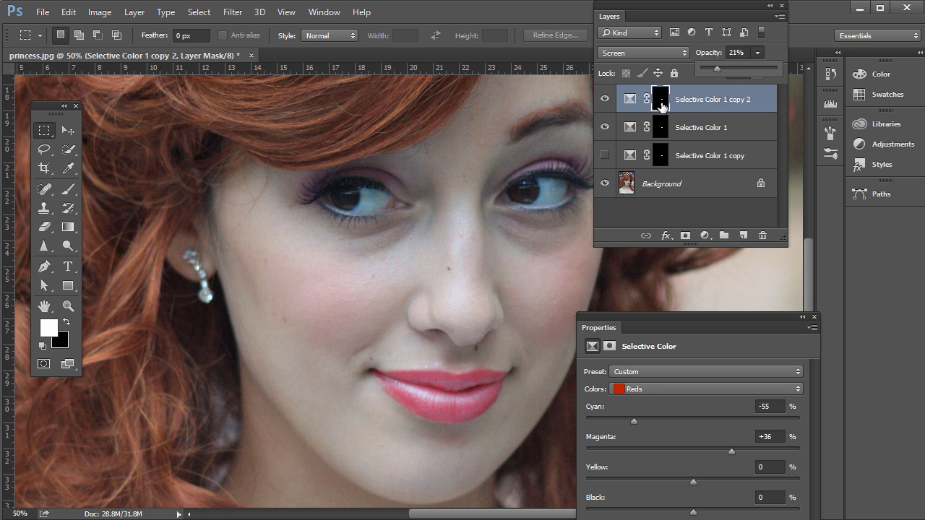
pyautogui.click(604, 105)
pyautogui.click(604, 105)
pyautogui.click(604, 106)
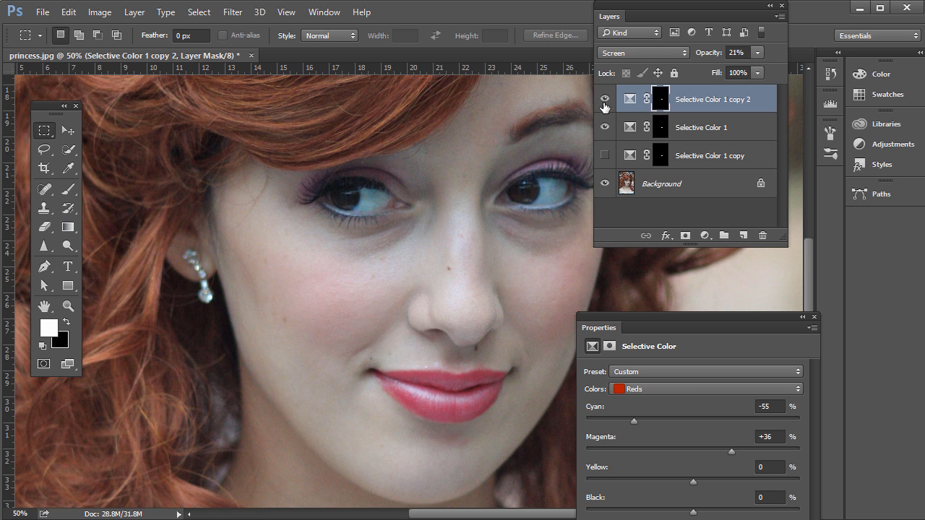
pyautogui.click(604, 105)
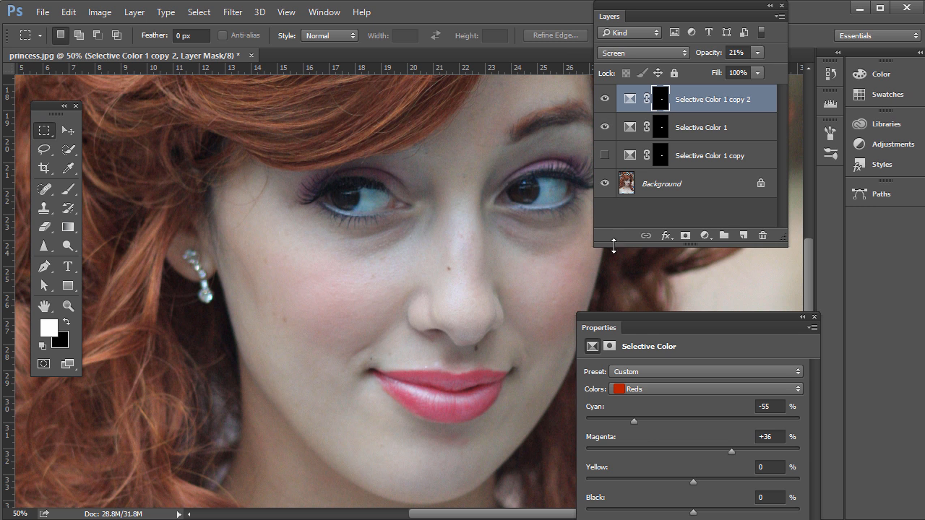
# Step: Reposition the Selective Color properties so the settings below the Black slider can be reached
pyautogui.moveTo(636, 318); pyautogui.dragTo(628, 294)
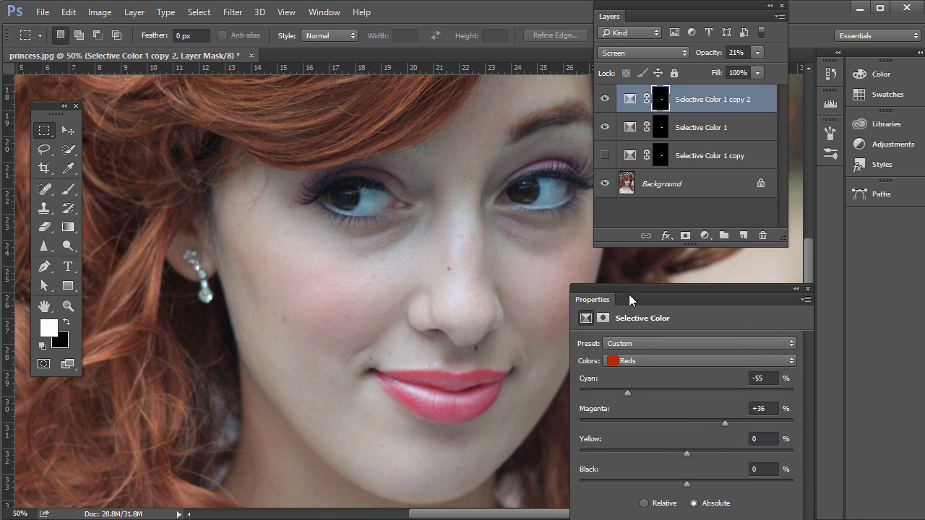